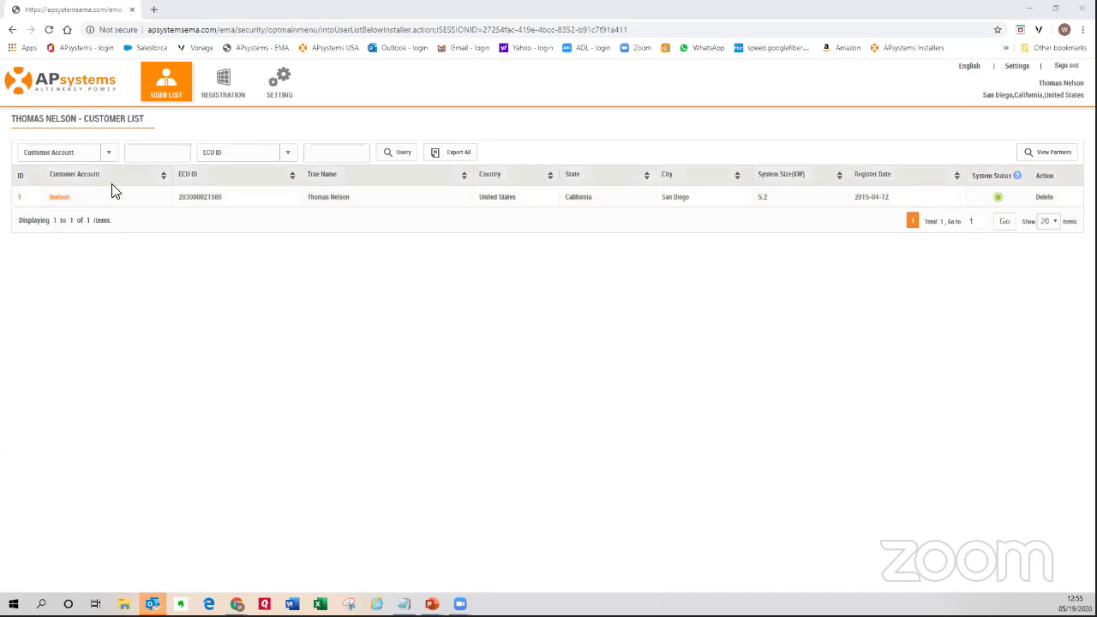
# - Open the ECU settings of the listed customer's system and bring up its inverter links configuration
pyautogui.click(60, 198)
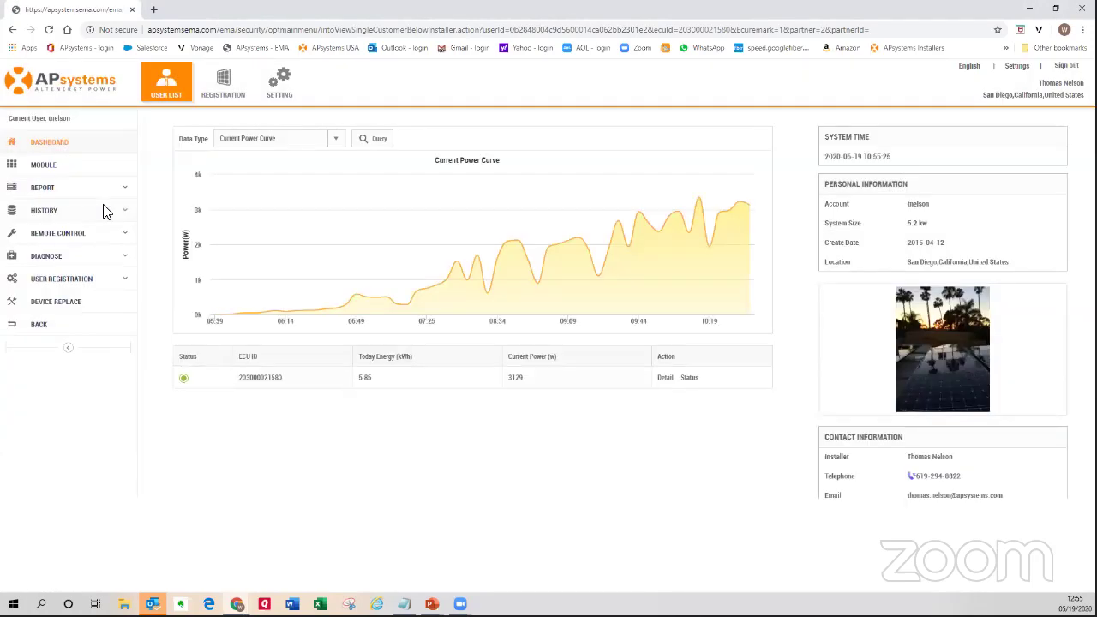
pyautogui.click(61, 235)
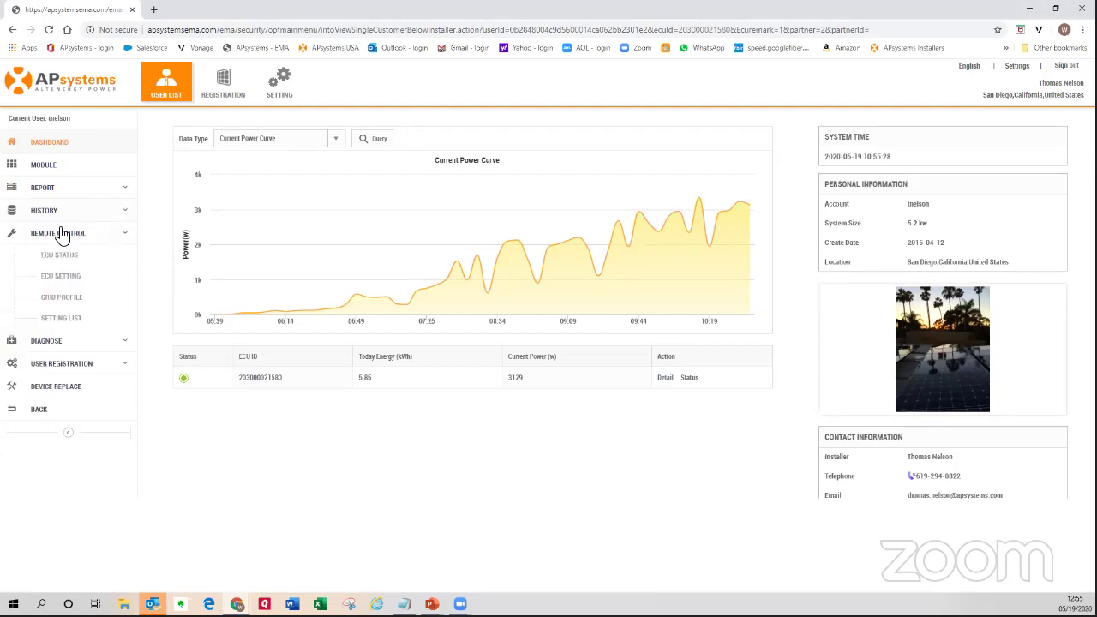
pyautogui.click(61, 276)
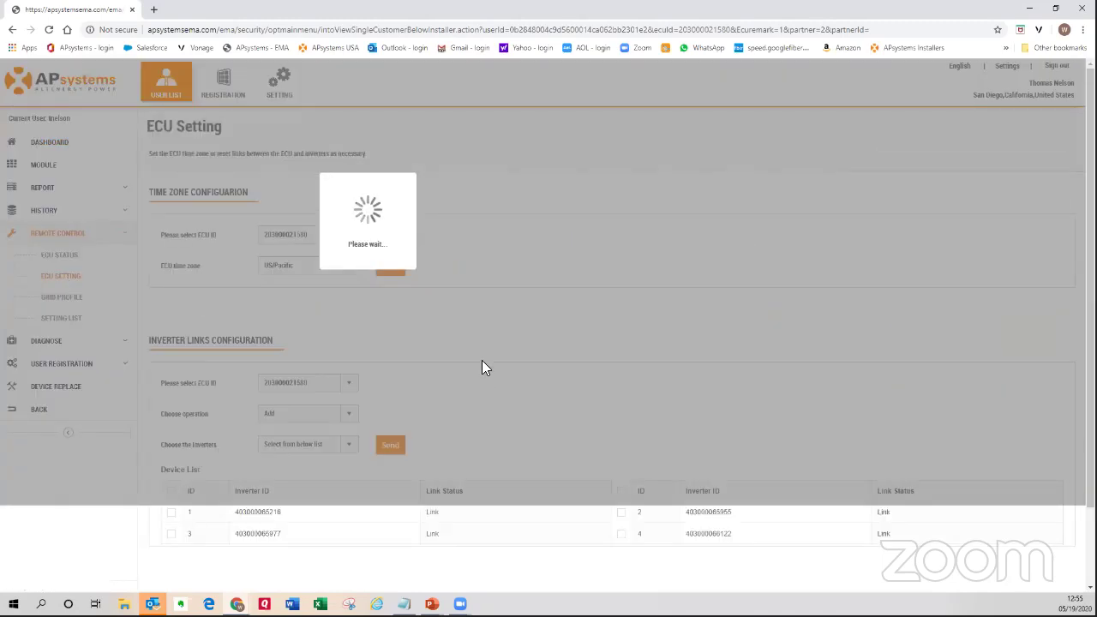
pyautogui.scroll(-1, 163, 424)
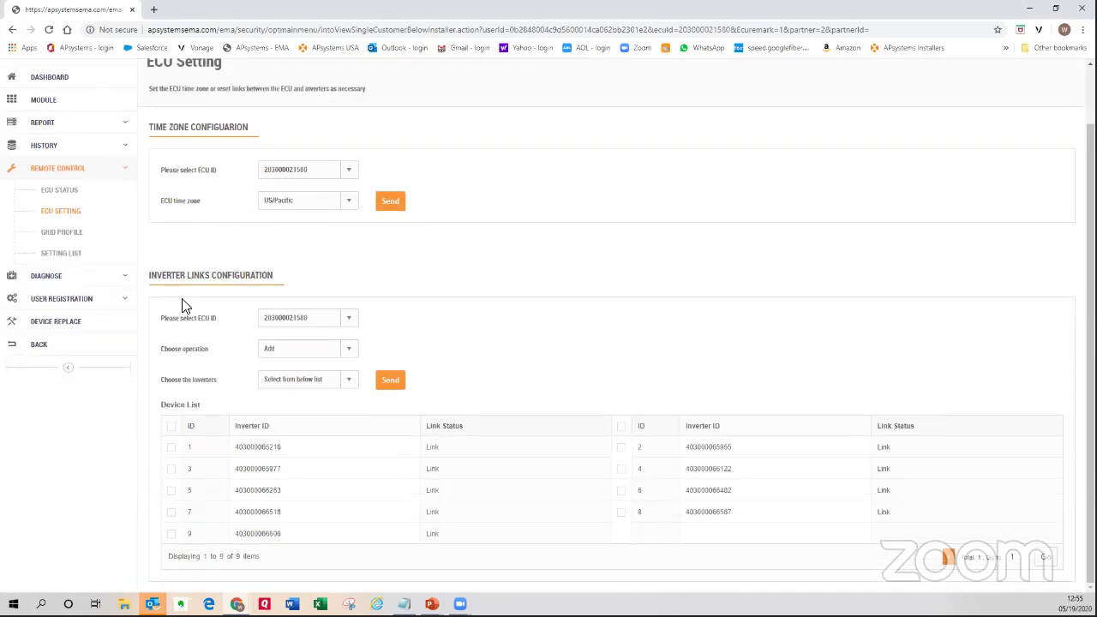
# - Send an Add link command for inverter 3 of the device list, using the inverters selected from the list
pyautogui.doubleClick(168, 275)
pyautogui.click(260, 283)
pyautogui.tripleClick(259, 283)
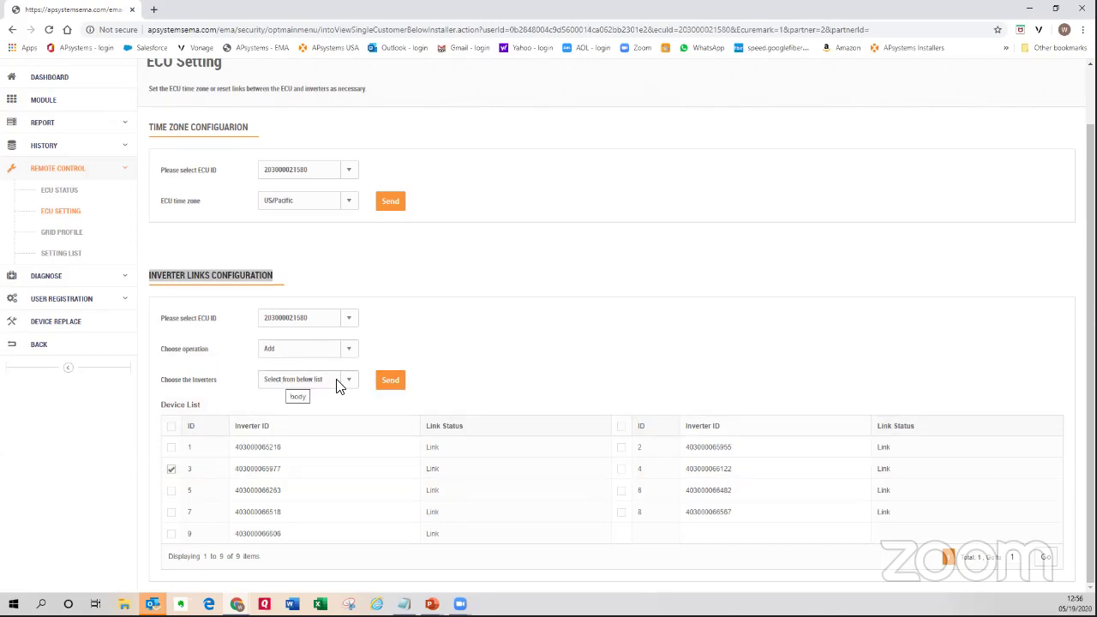
pyautogui.click(393, 382)
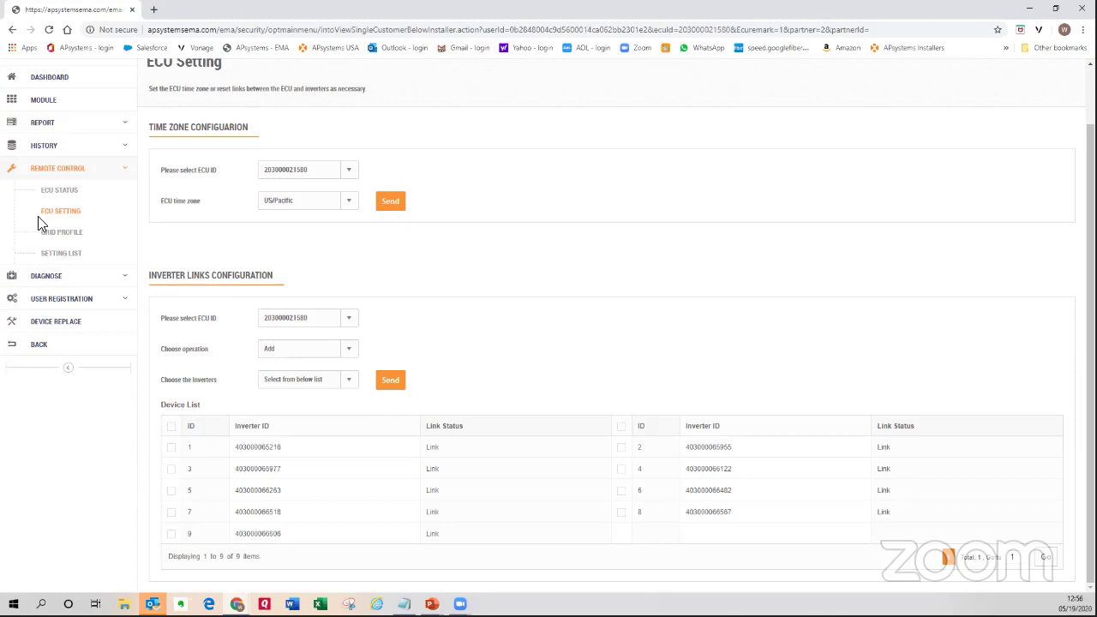
# - Check the send time of the Inverter Links Configuration command in the ECU control command list
pyautogui.click(61, 254)
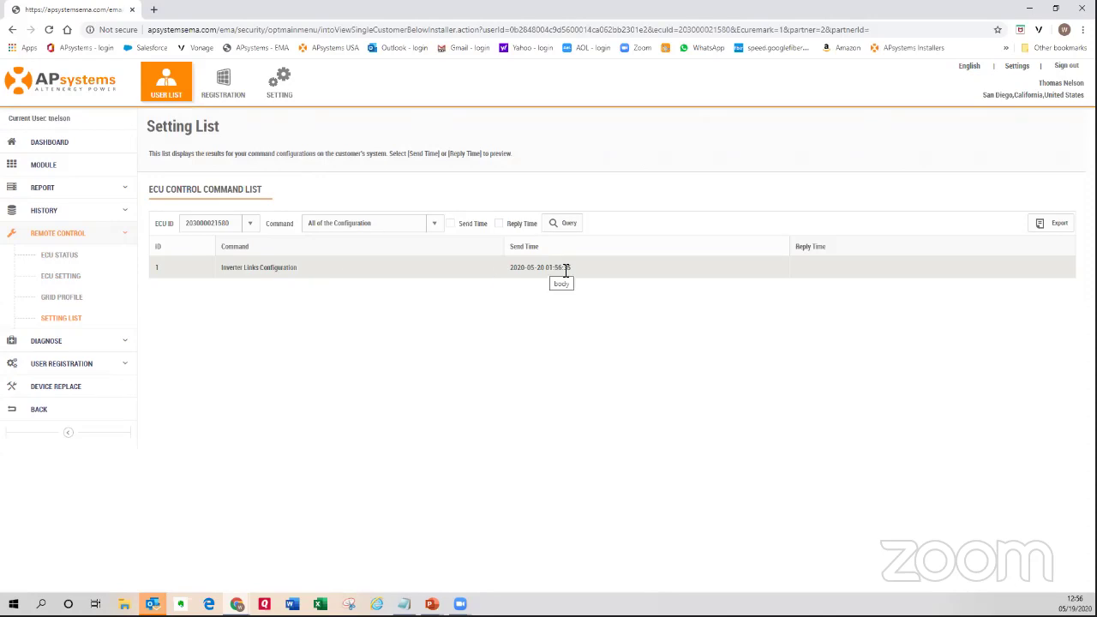
pyautogui.tripleClick(517, 273)
pyautogui.click(576, 271)
# - Review the grid profile's AC protection parameters, the available ECU IDs and the registered inverters' current settings
pyautogui.click(60, 300)
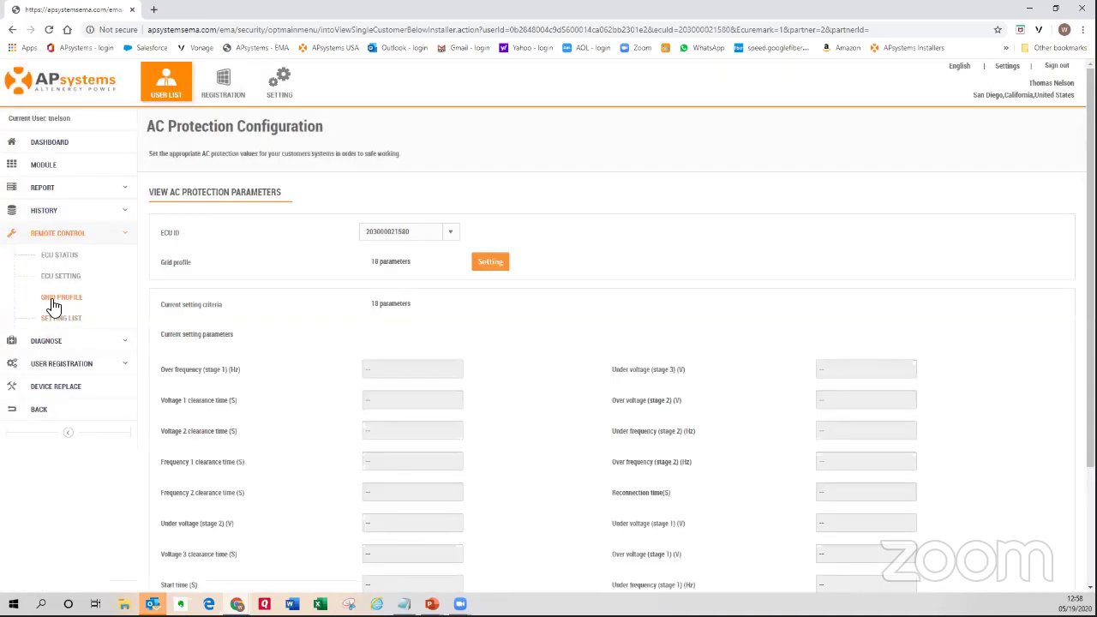
pyautogui.scroll(-1, 336, 354)
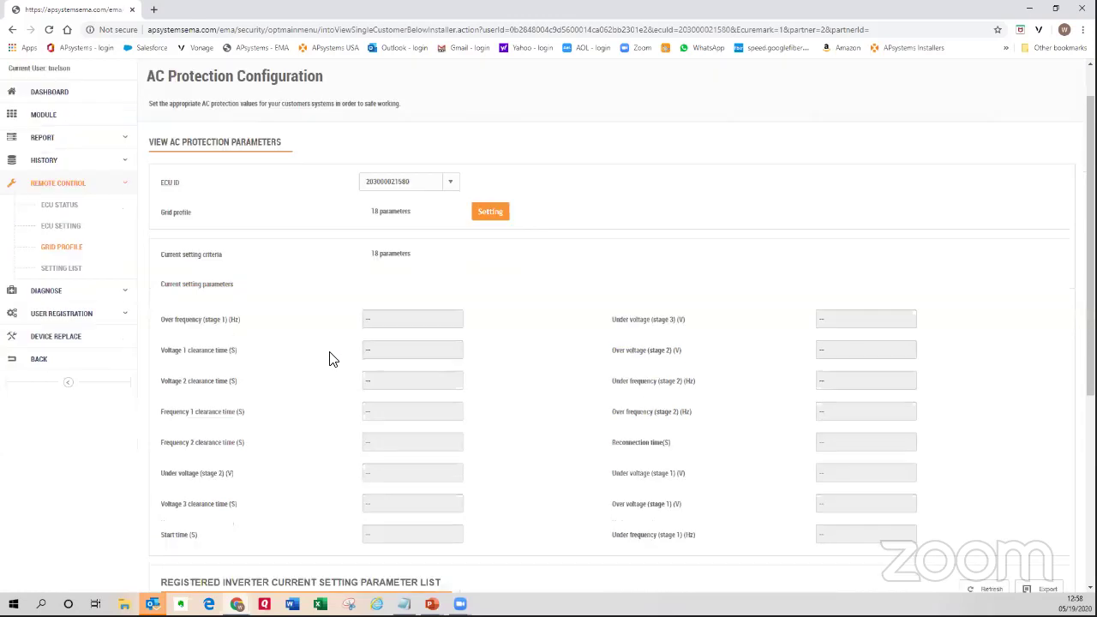
pyautogui.scroll(-5, 333, 358)
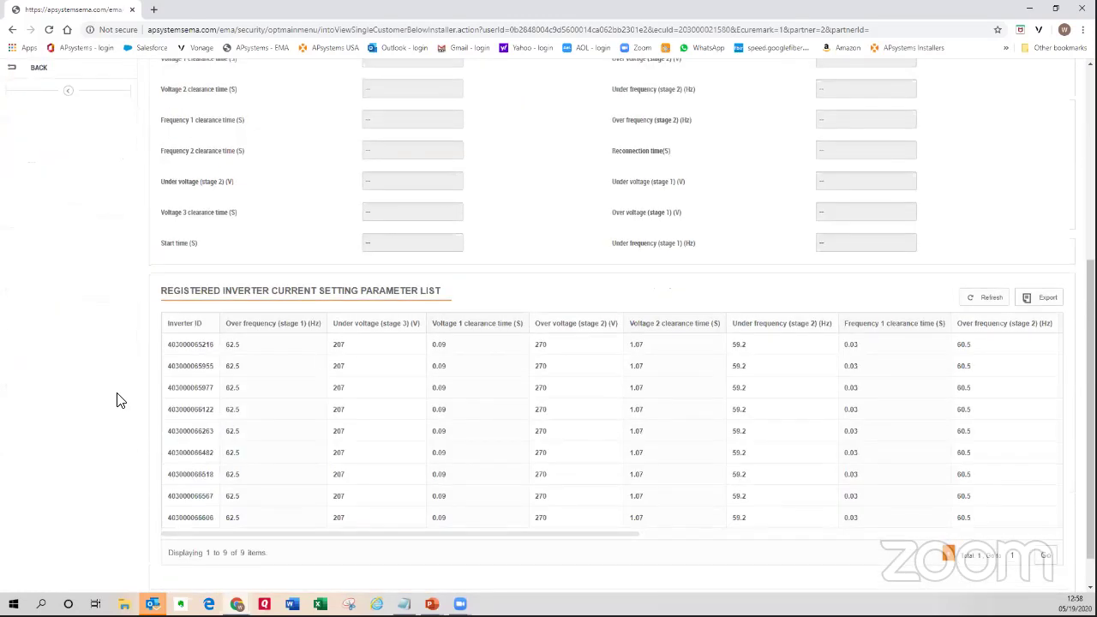
pyautogui.scroll(6, 127, 360)
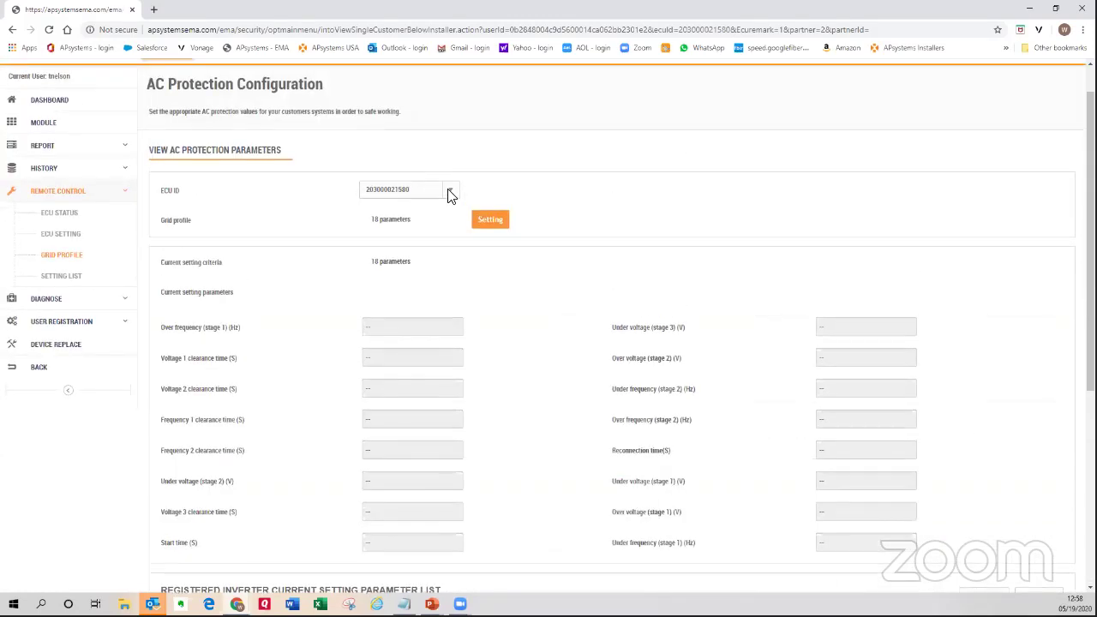
pyautogui.click(449, 191)
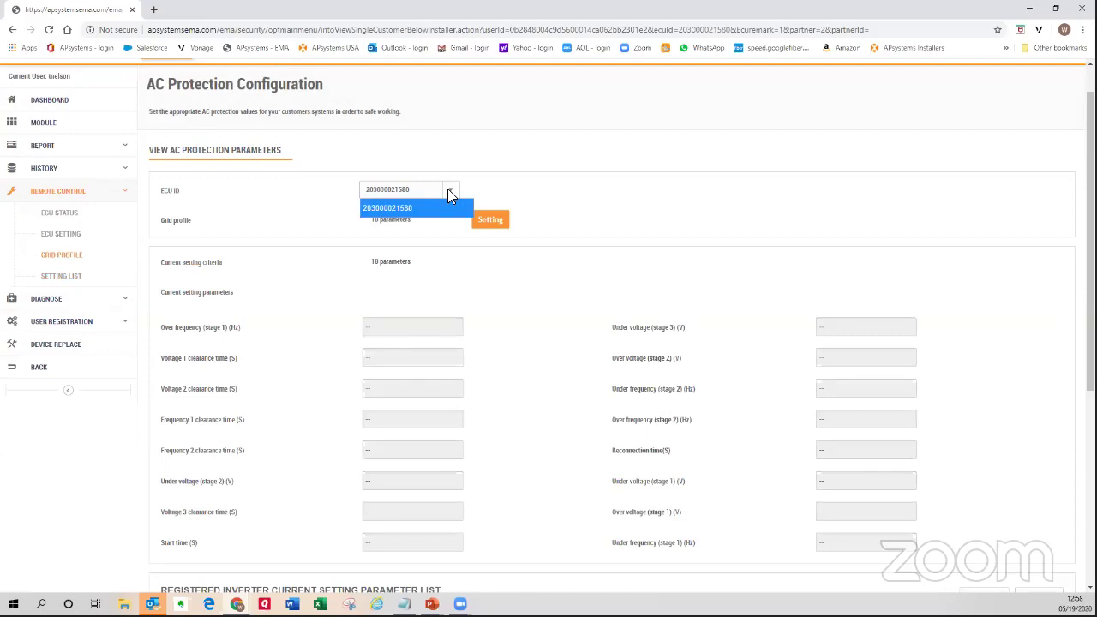
pyautogui.click(474, 189)
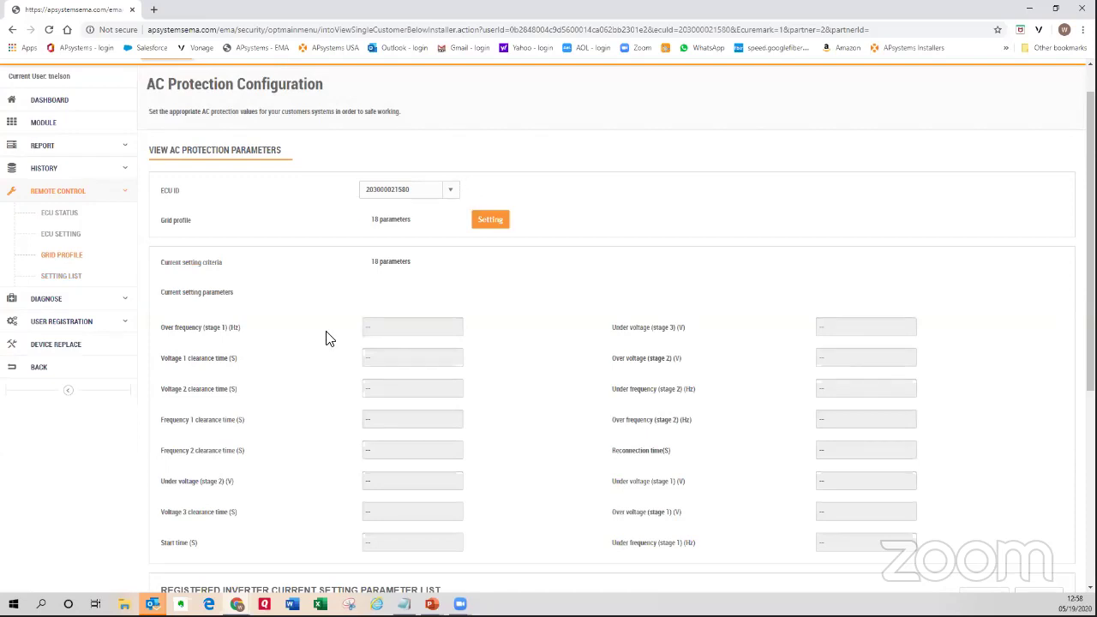
pyautogui.scroll(-1, 311, 335)
pyautogui.scroll(-1, 311, 335)
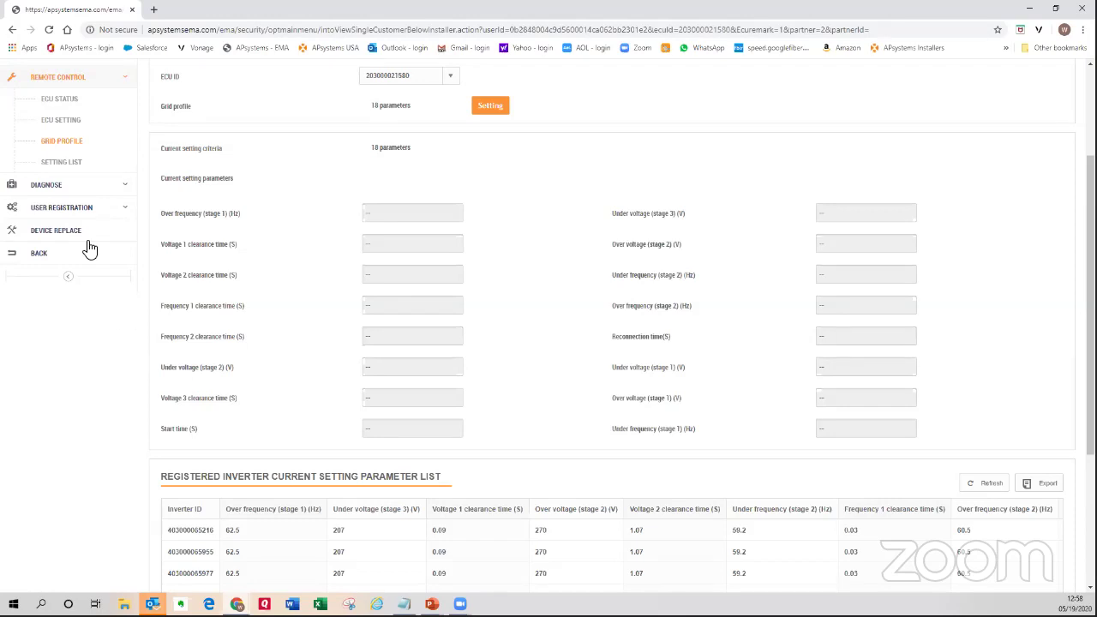
# - Check the working status and daily energy of the registered inverters on both result pages, plus the unregistered inverter list
pyautogui.click(46, 185)
pyautogui.click(53, 207)
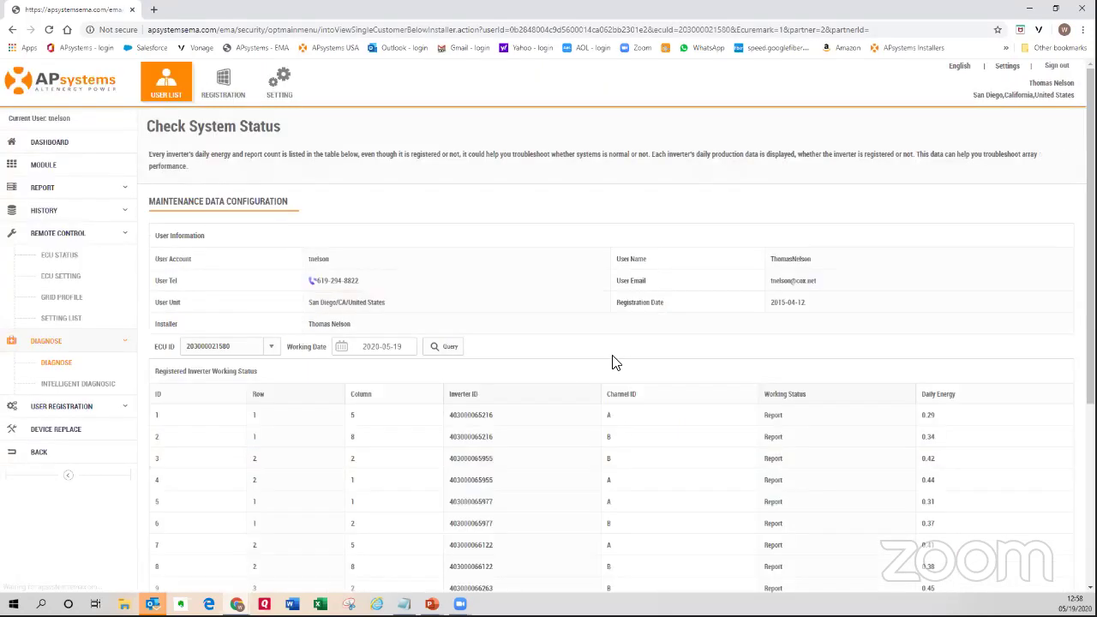
pyautogui.scroll(-2, 711, 437)
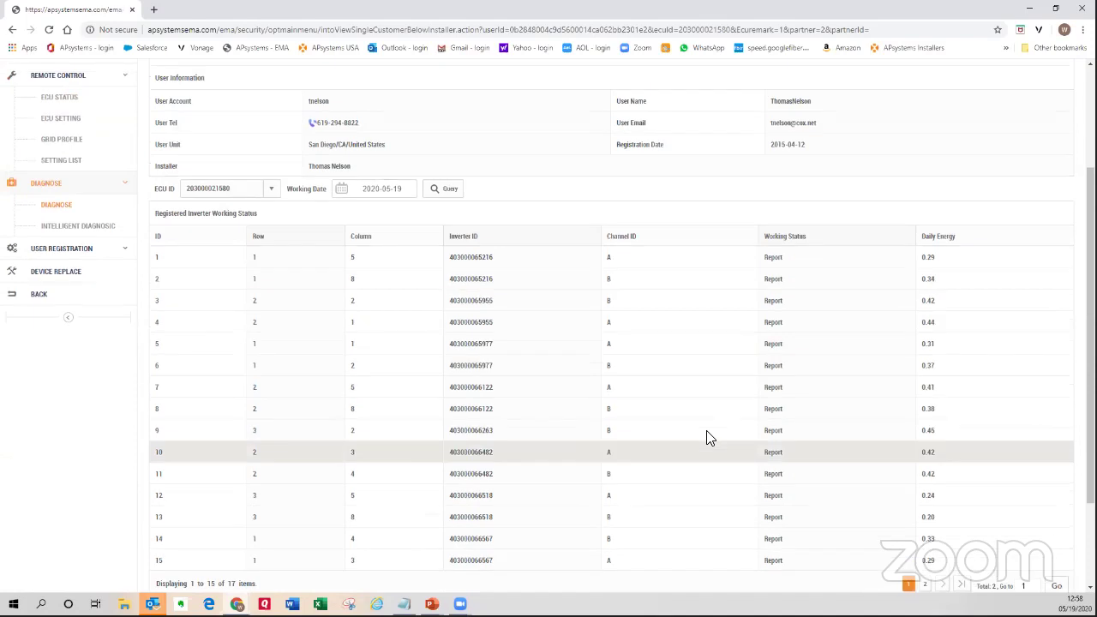
pyautogui.scroll(2, 708, 437)
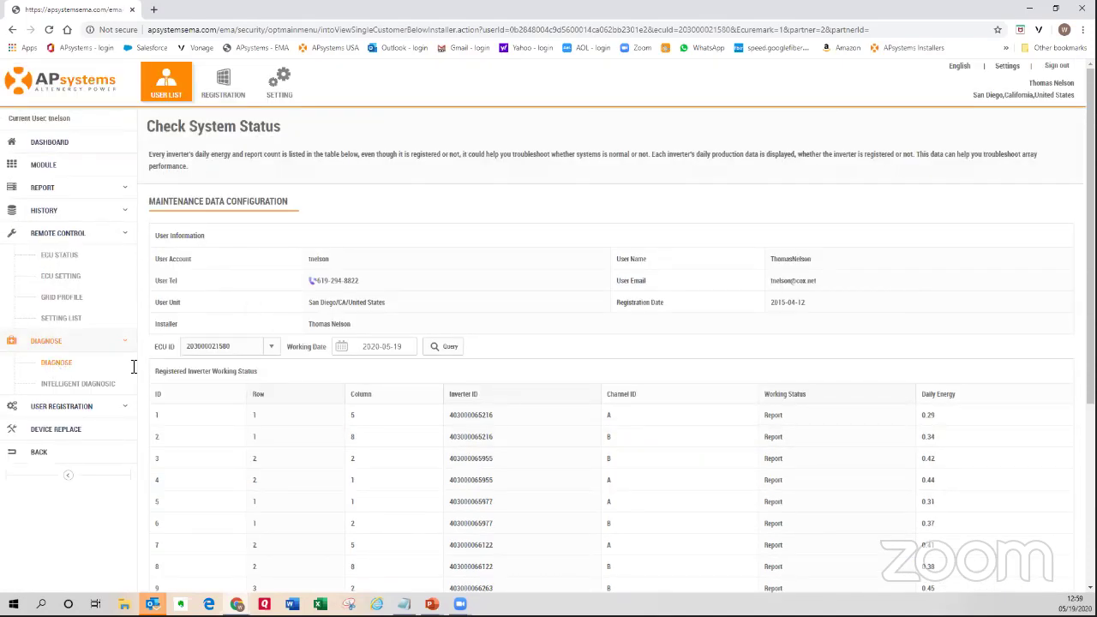
pyautogui.scroll(-1, 133, 367)
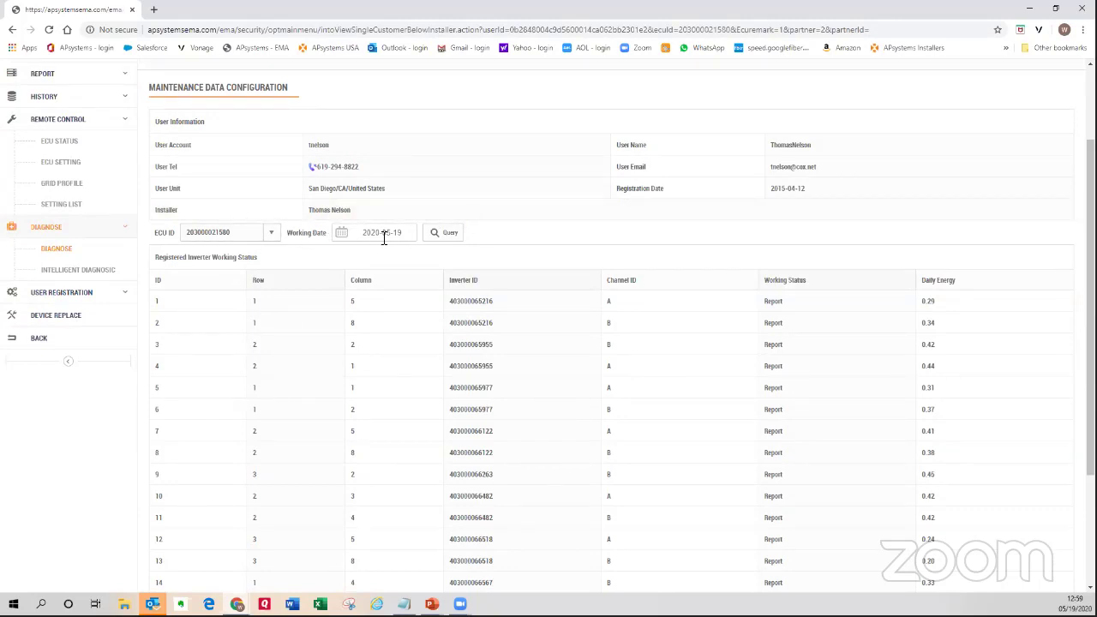
pyautogui.scroll(-2, 788, 257)
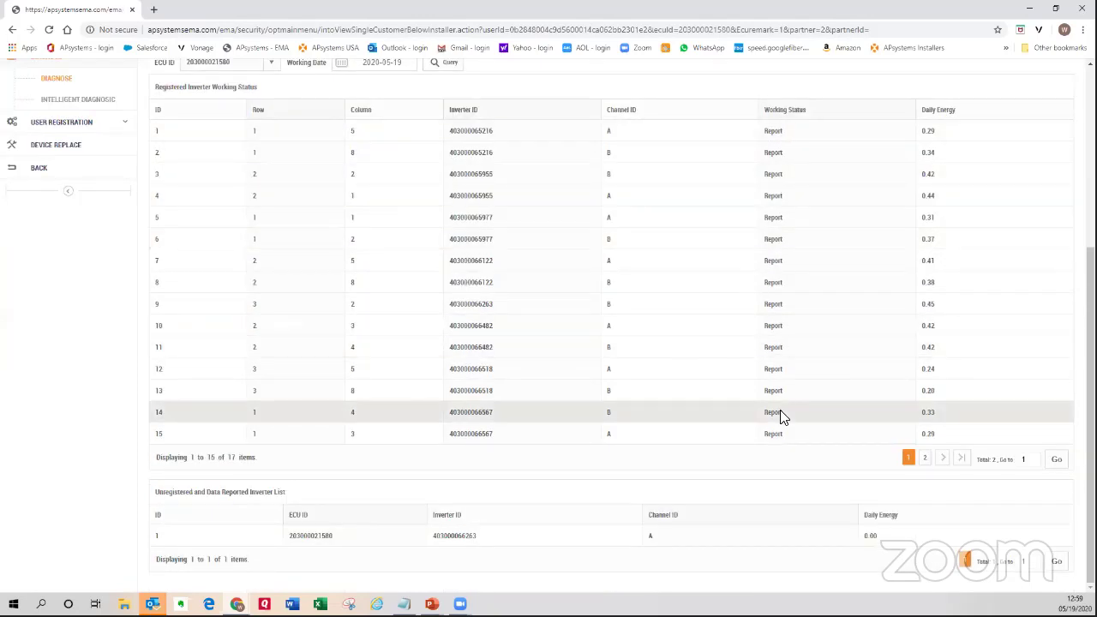
pyautogui.scroll(1, 784, 368)
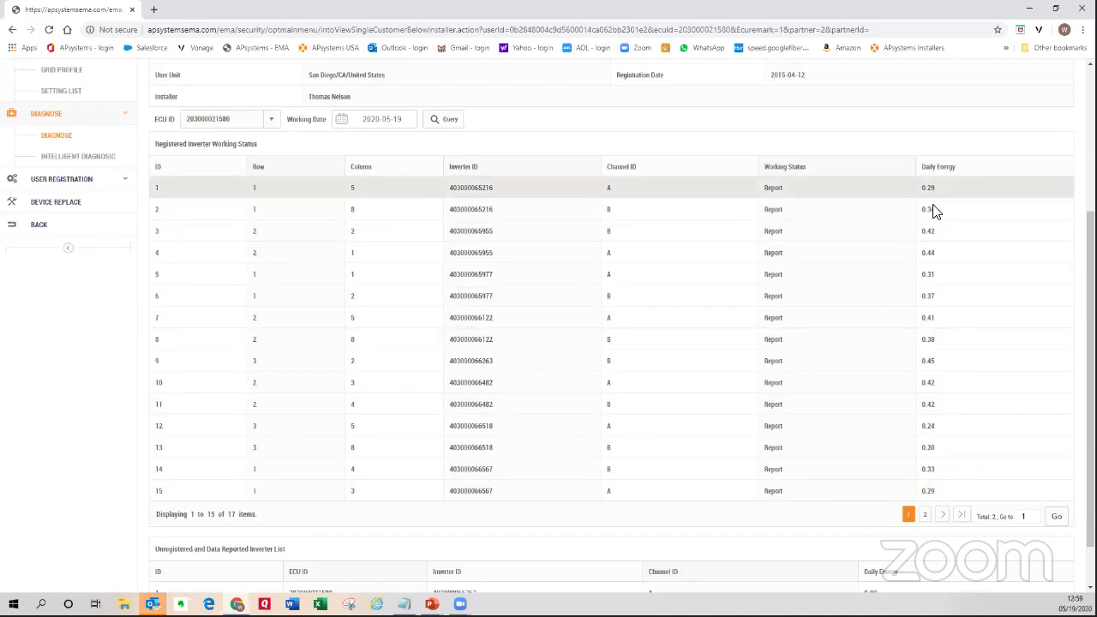
pyautogui.click(926, 516)
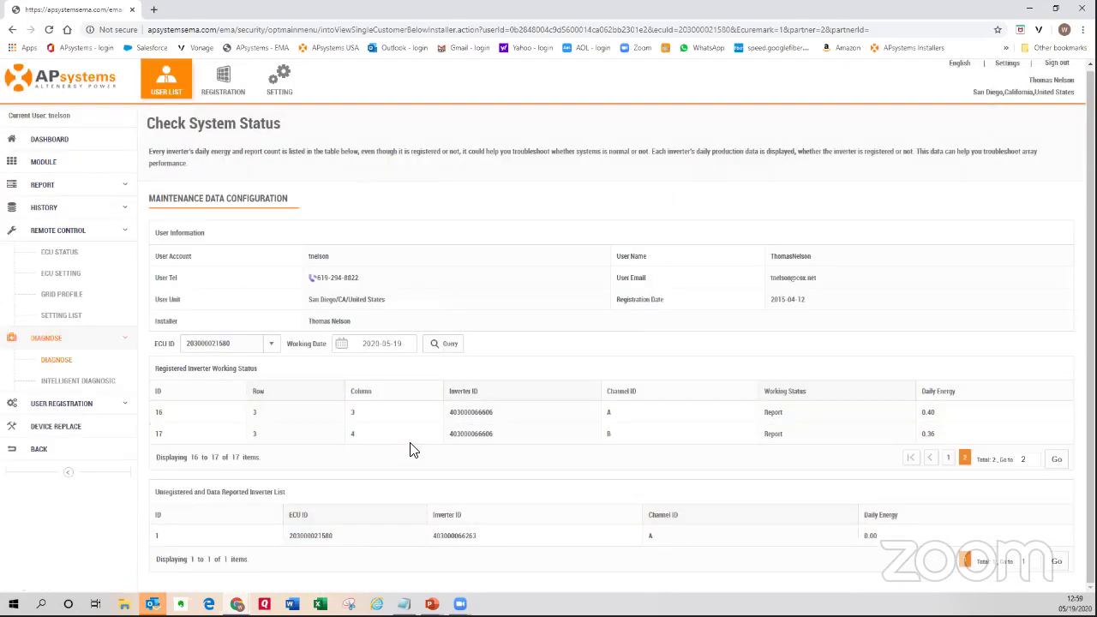
pyautogui.click(950, 461)
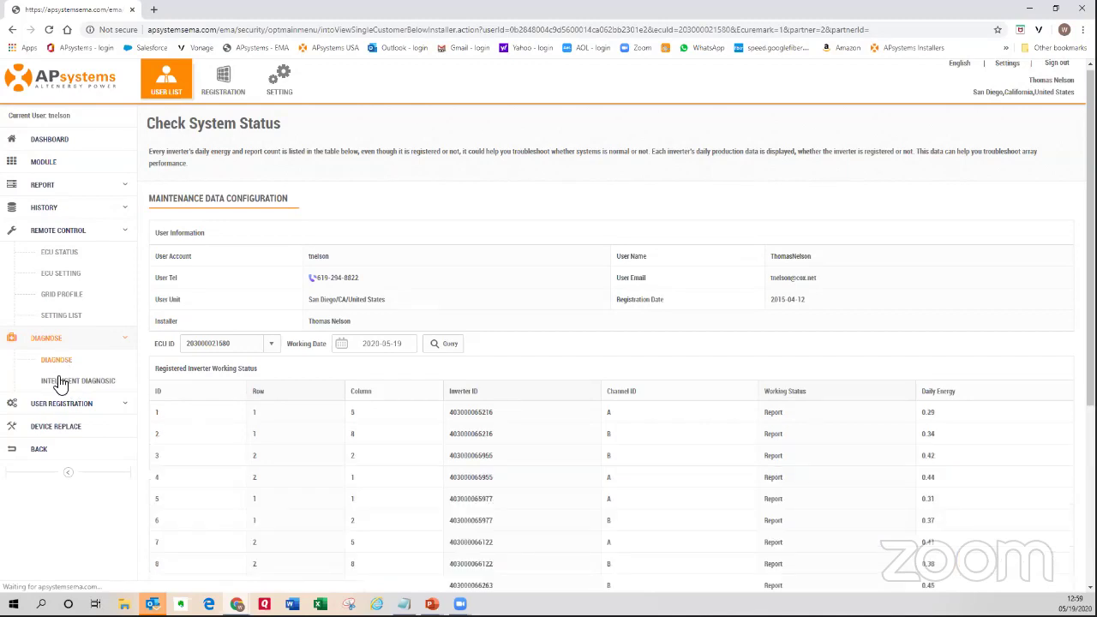
# - Check the system's intelligent diagnostic status and view the inverter list in the user registration's inverter configuration
pyautogui.click(68, 381)
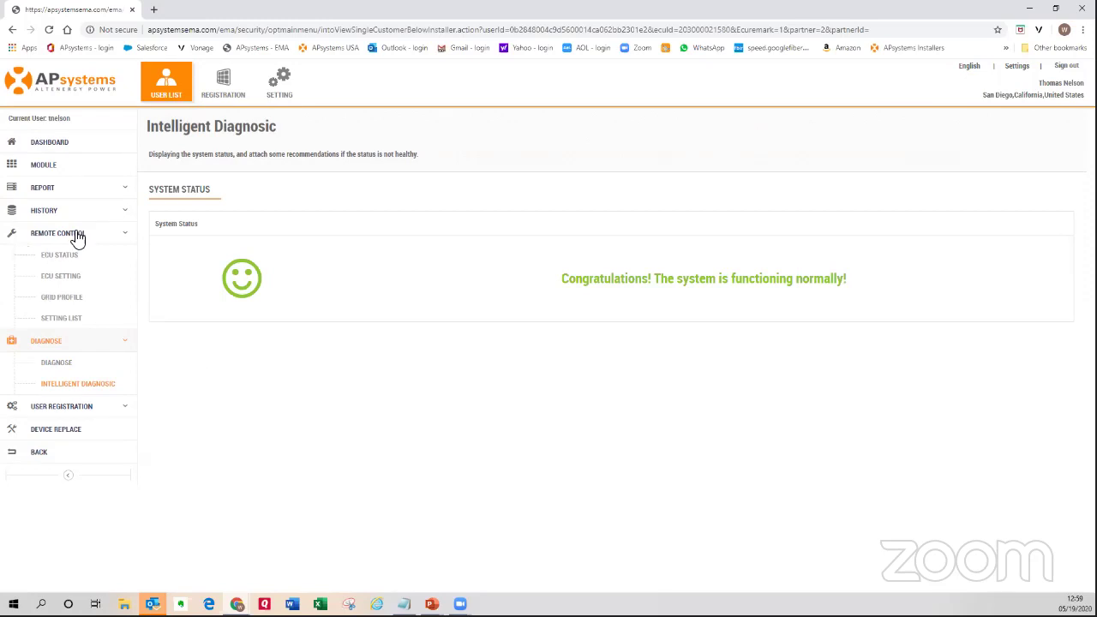
pyautogui.click(122, 235)
pyautogui.click(64, 327)
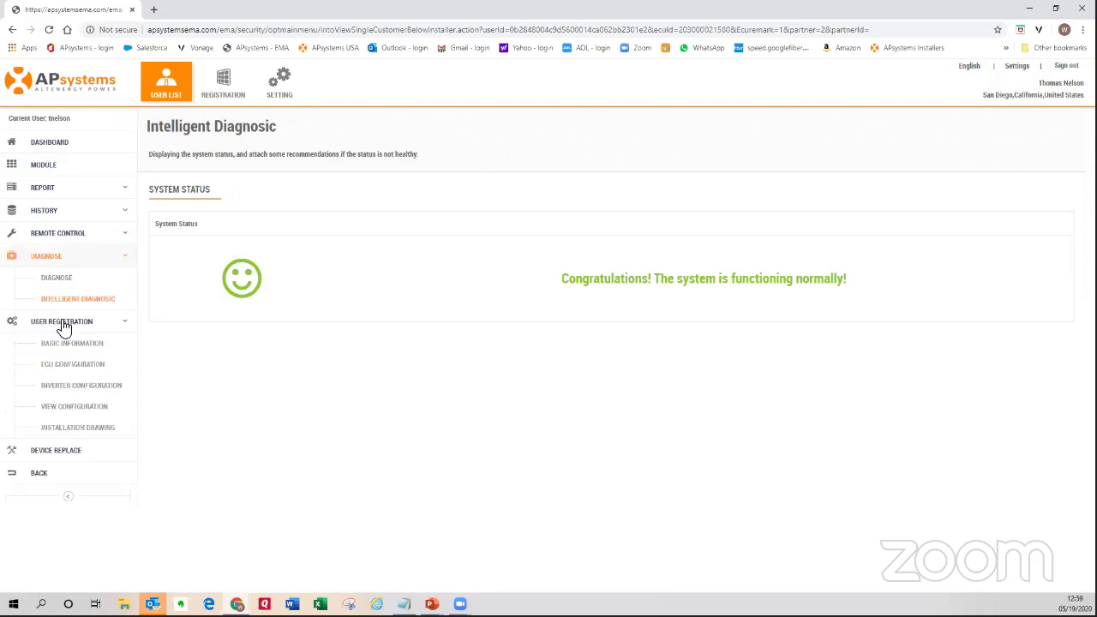
pyautogui.click(67, 390)
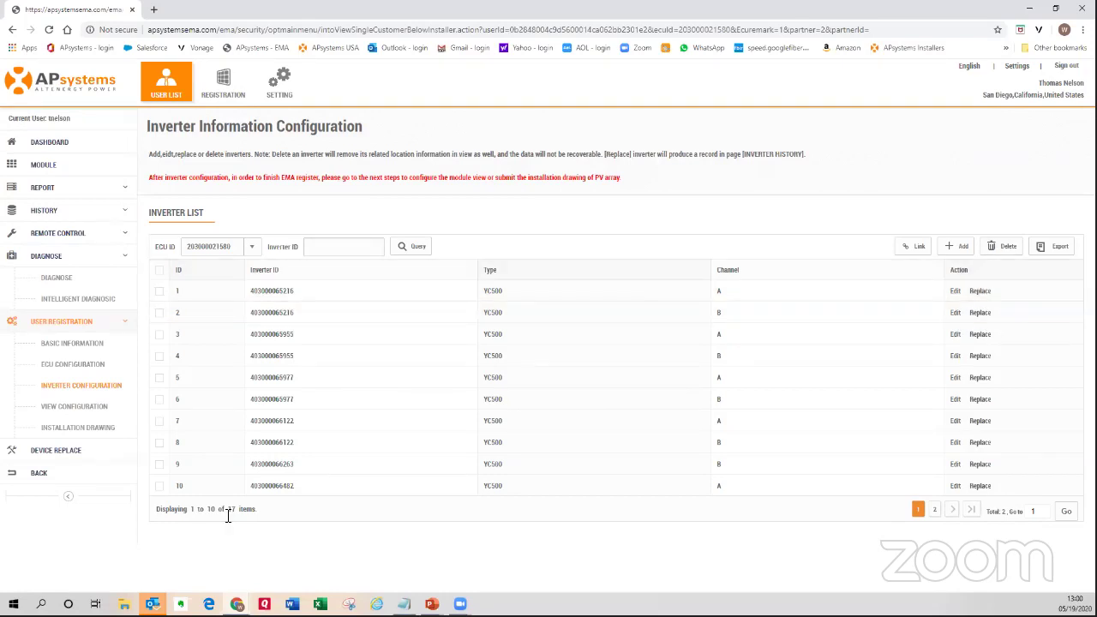
# - View the device replacement list and its device type options, leaving ECU selected
pyautogui.click(72, 453)
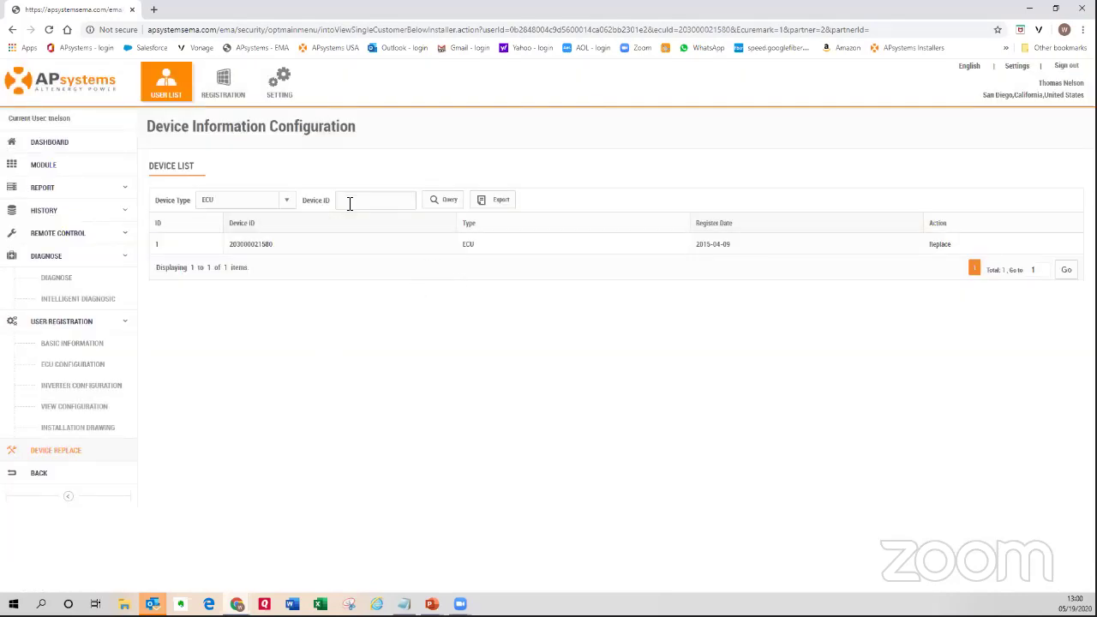
pyautogui.click(288, 202)
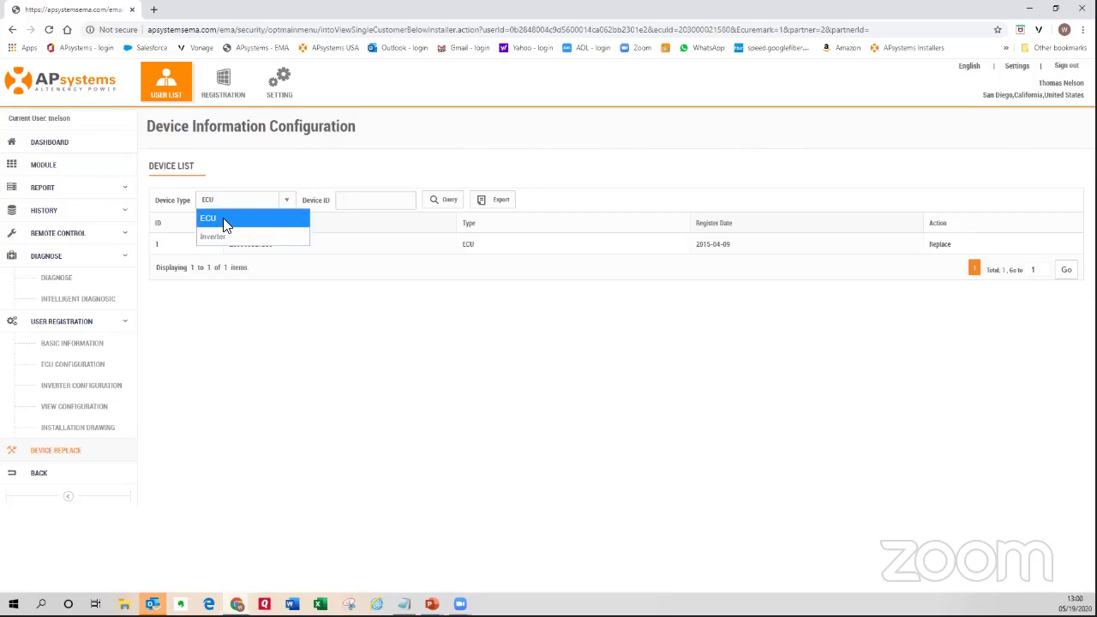
pyautogui.click(380, 199)
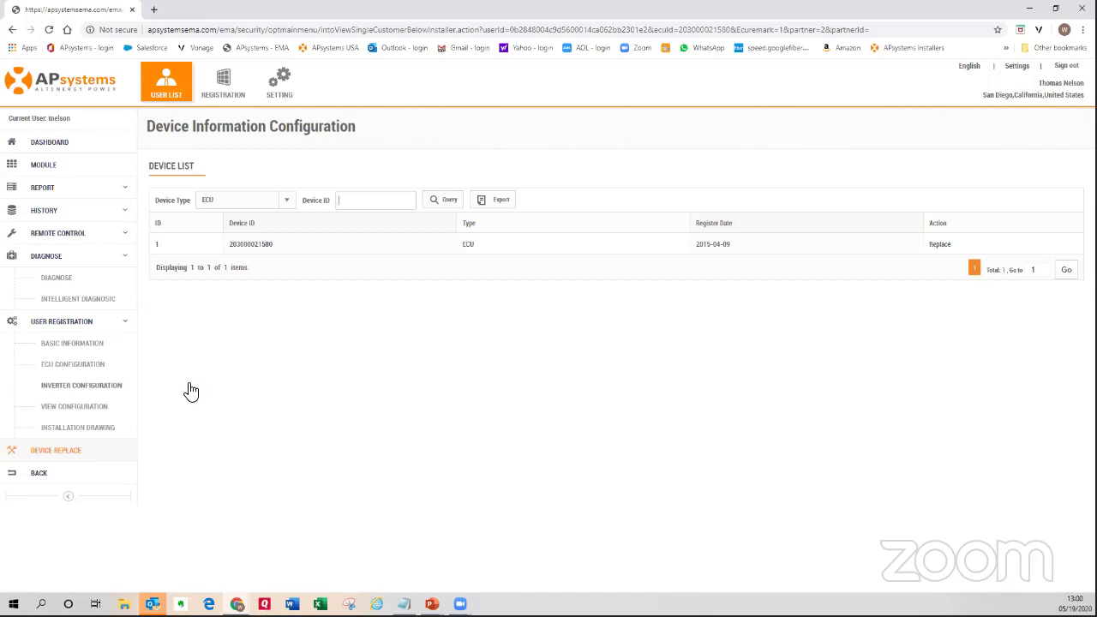
# - Open the Garage installation layout view for editing with the Detailed arrange type
pyautogui.click(71, 410)
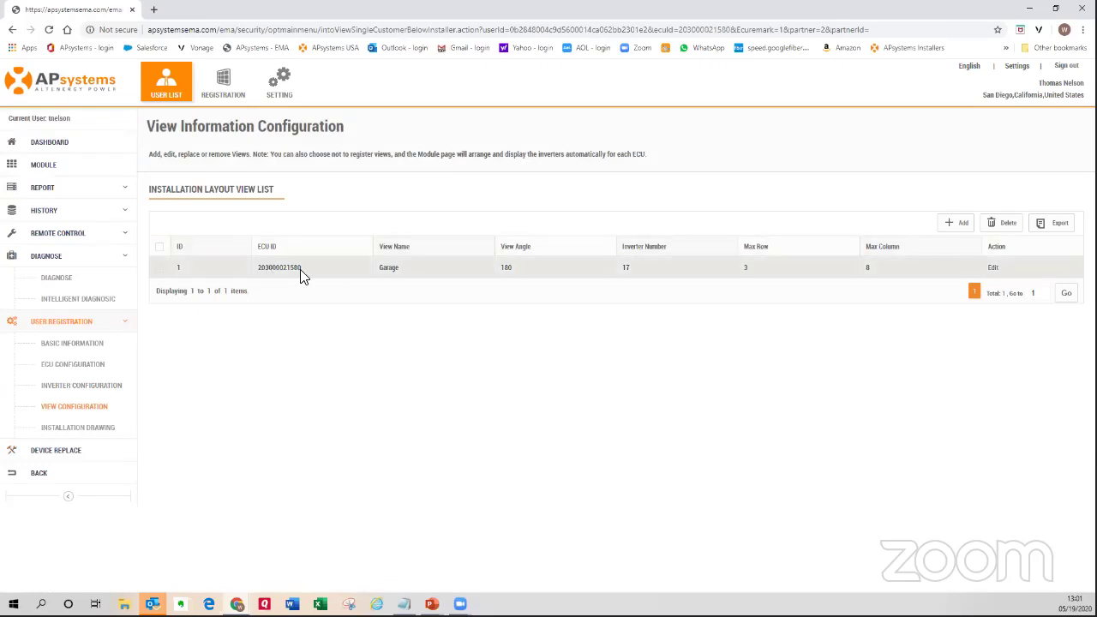
pyautogui.click(994, 268)
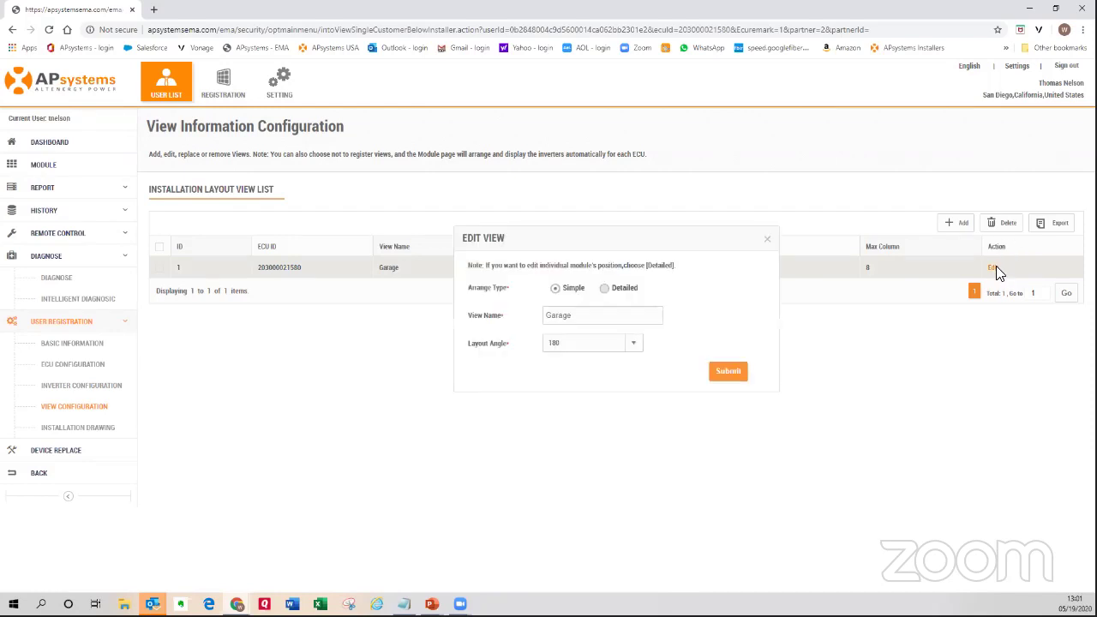
pyautogui.click(605, 289)
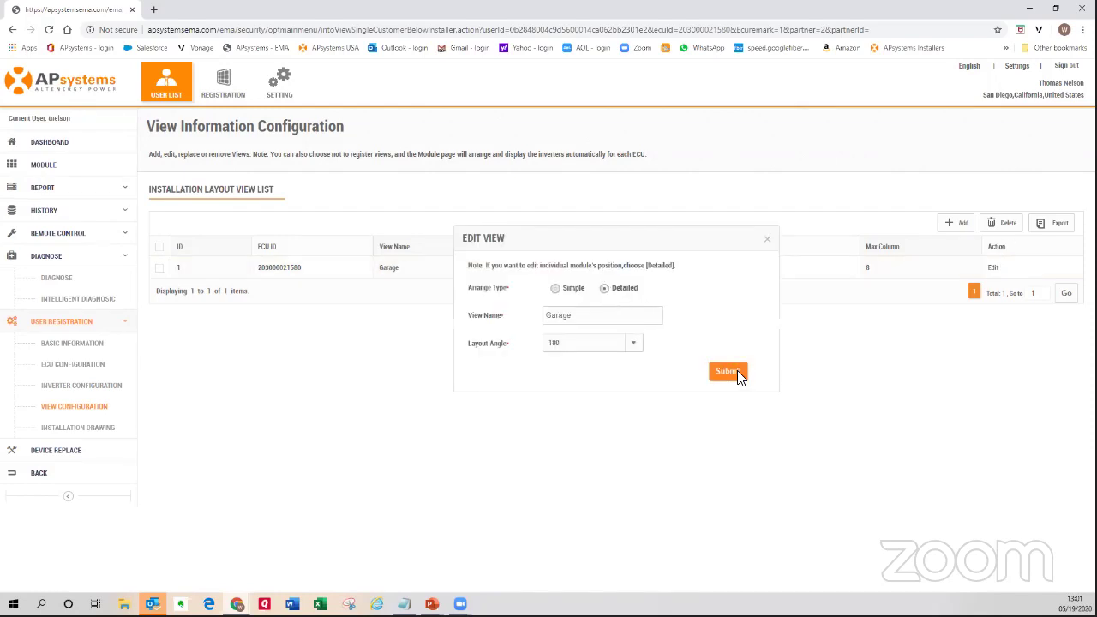
pyautogui.click(726, 371)
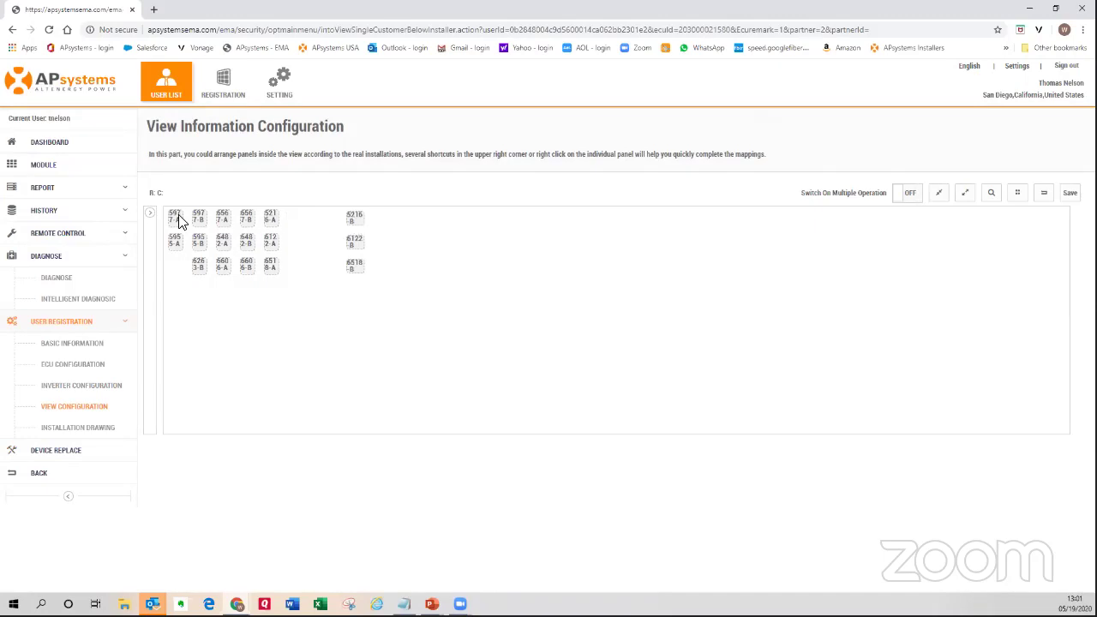
# - Change the orientation of the 5216-B, 6122-B and 6518-B modules in the Garage layout to vertical
pyautogui.click(359, 221)
pyautogui.rightClick(359, 226)
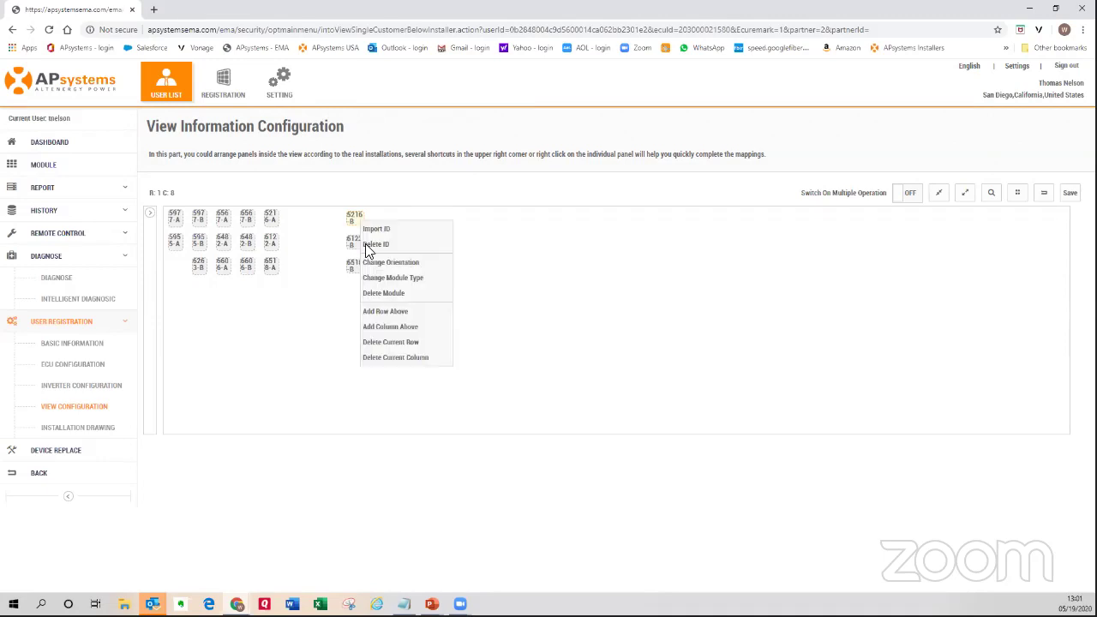
pyautogui.click(371, 264)
pyautogui.rightClick(356, 245)
pyautogui.click(367, 288)
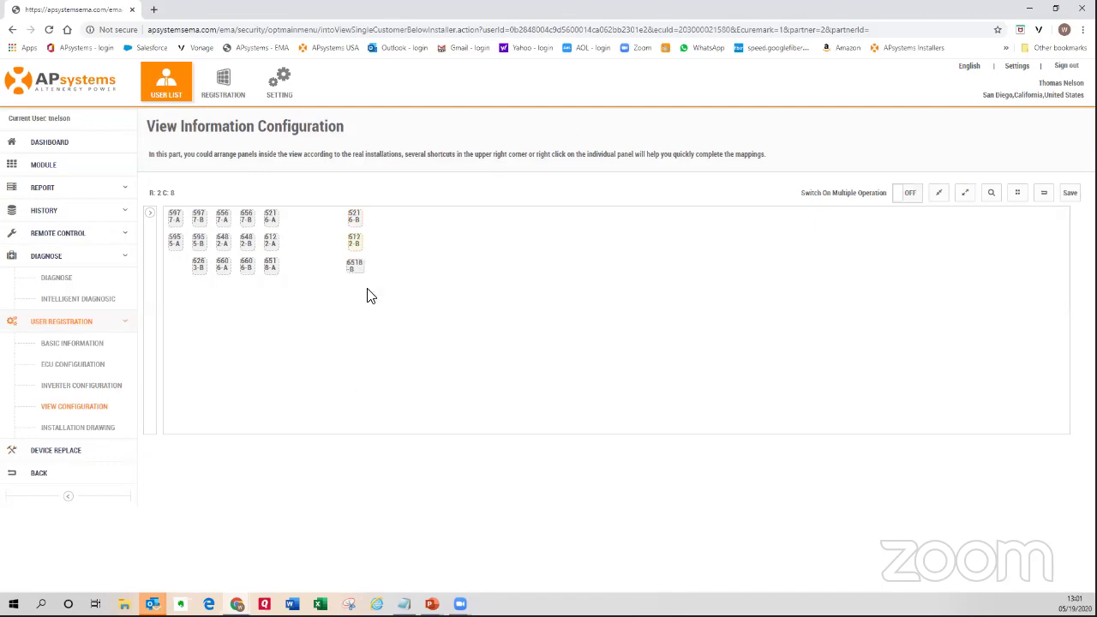
pyautogui.rightClick(357, 267)
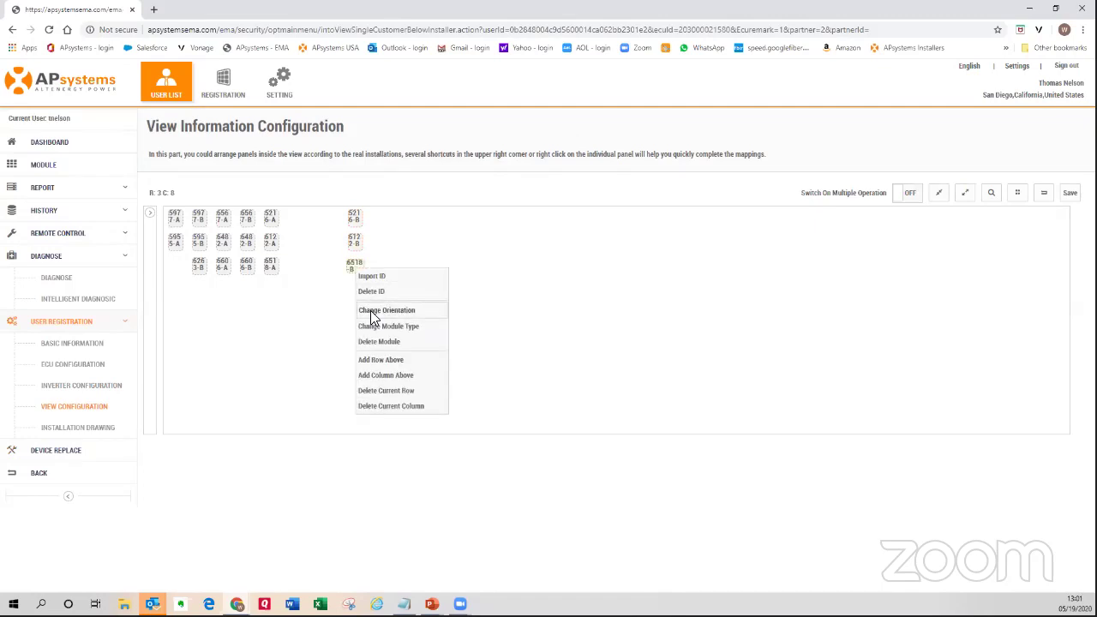
pyautogui.click(371, 310)
# - Move modules 5216-B, 6122-B and 6518-B into column 6 beside their matching A modules and save the layout
pyautogui.moveTo(358, 219); pyautogui.dragTo(294, 240)
pyautogui.moveTo(350, 265); pyautogui.dragTo(299, 269)
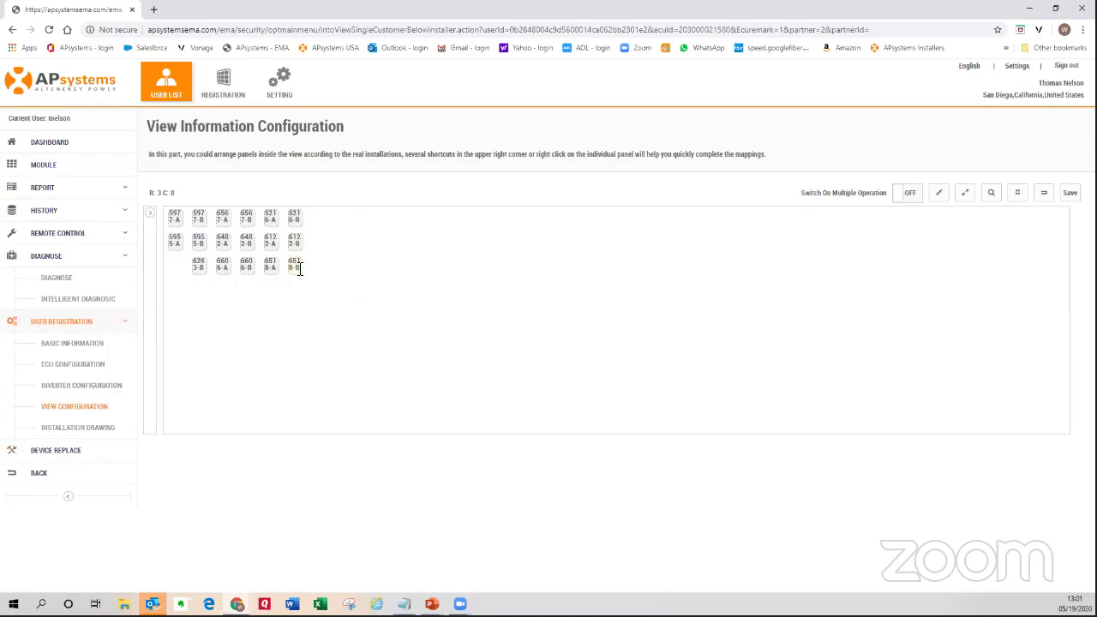
pyautogui.click(1069, 193)
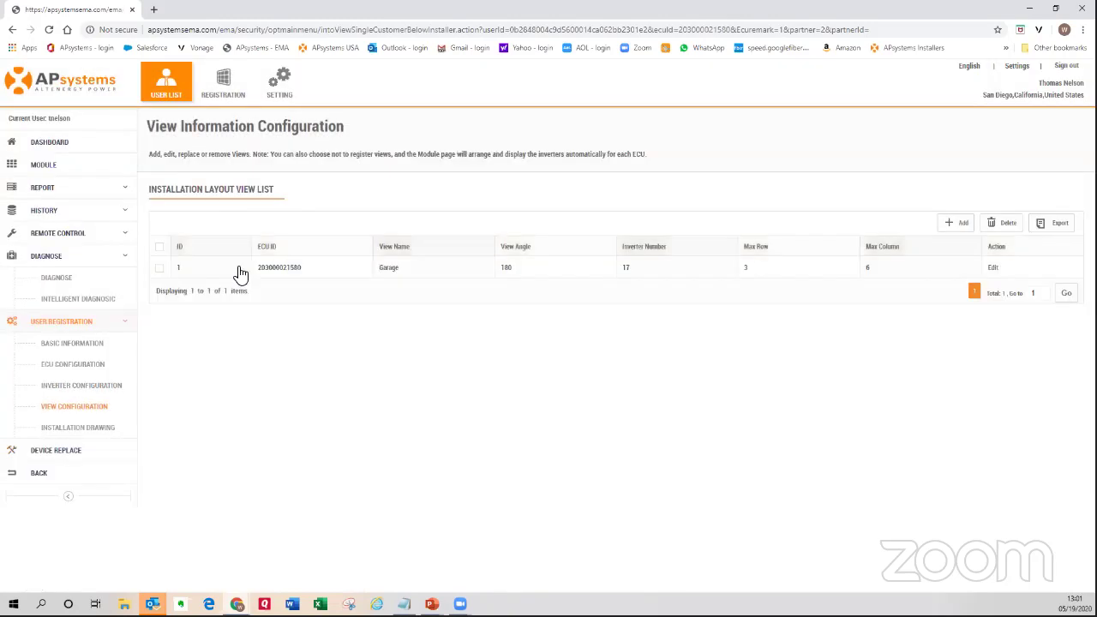
# - View the Garage array's module-level power and move the day's timeline back to about 10:04
pyautogui.click(49, 166)
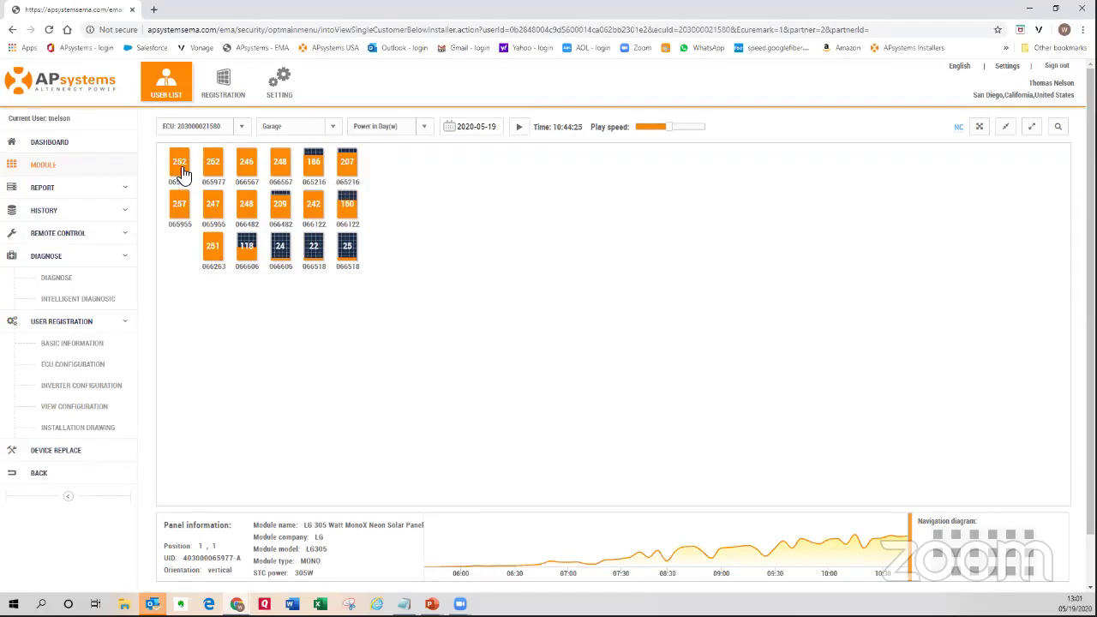
pyautogui.moveTo(182, 168)
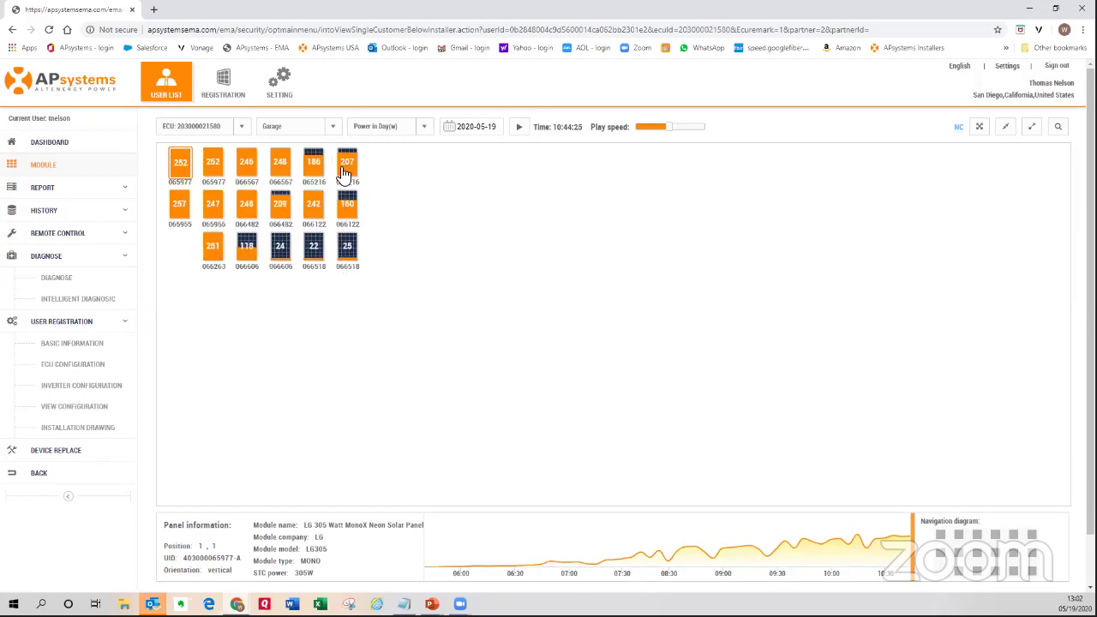
pyautogui.moveTo(913, 537)
pyautogui.mouseDown()
pyautogui.moveTo(545, 554)
pyautogui.moveTo(840, 548)
pyautogui.mouseUp()
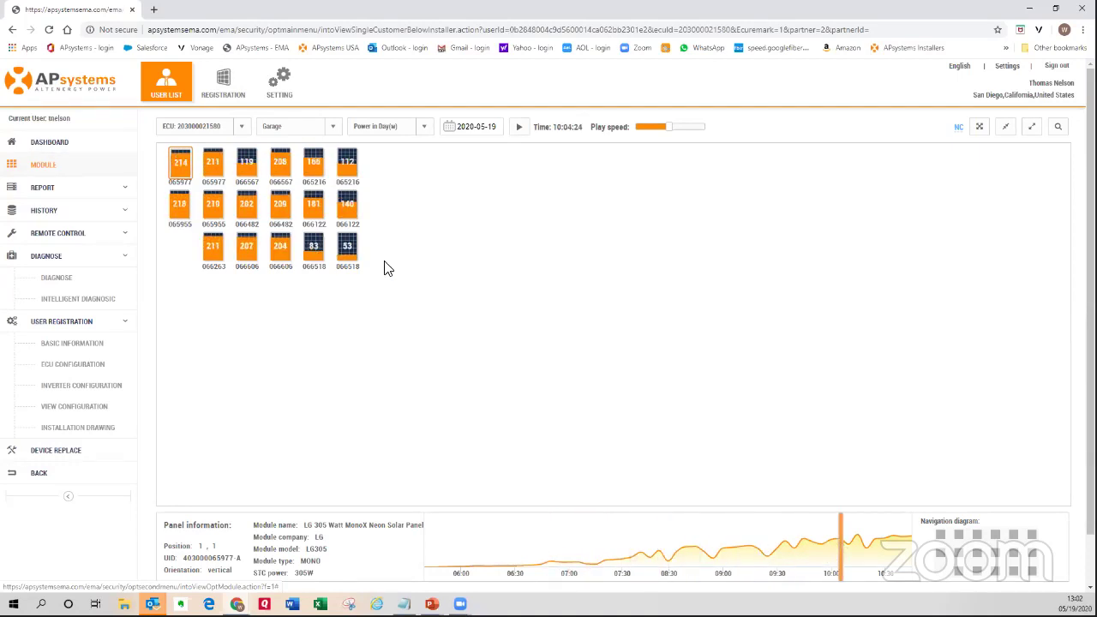
# - Open the detailed inverter data for the module in row 1, column 4 and view its DC performance for 2020-05-18
pyautogui.click(282, 170)
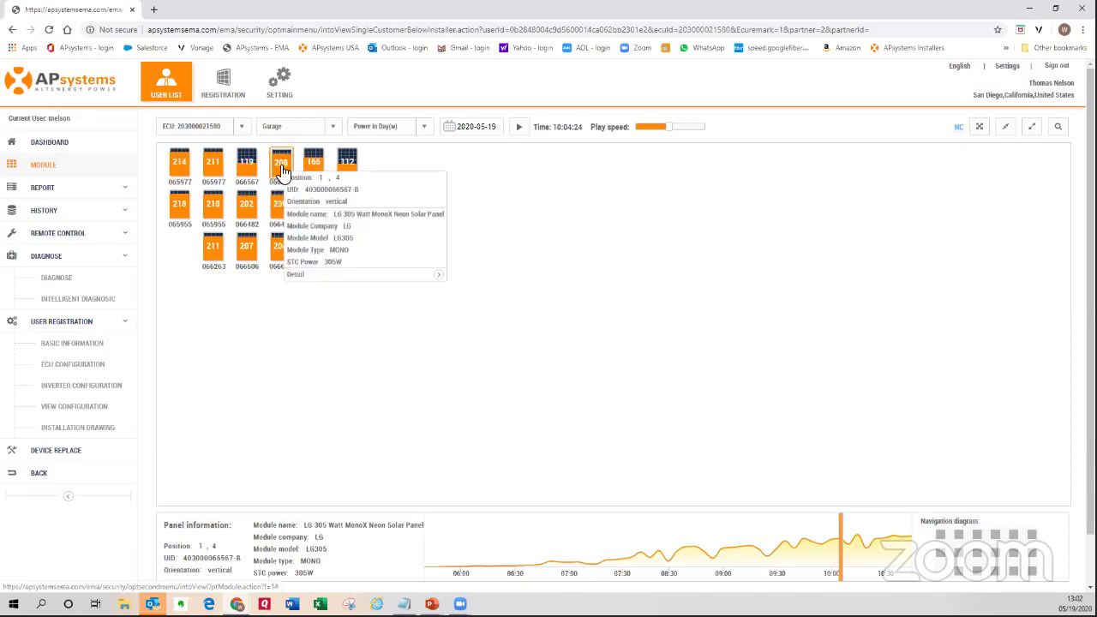
pyautogui.click(364, 276)
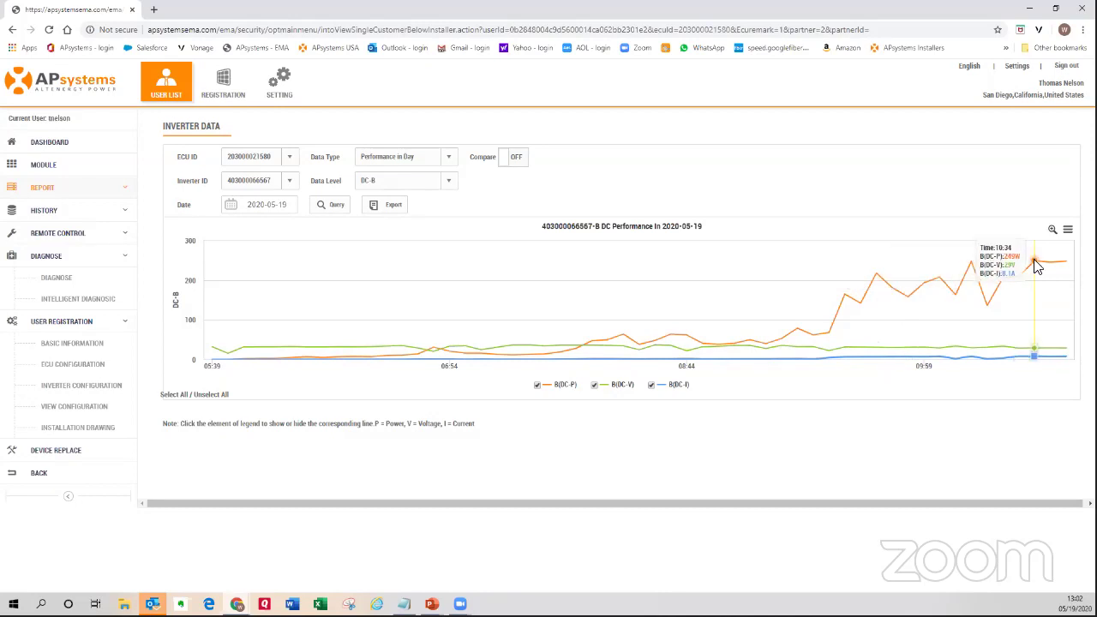
pyautogui.click(282, 204)
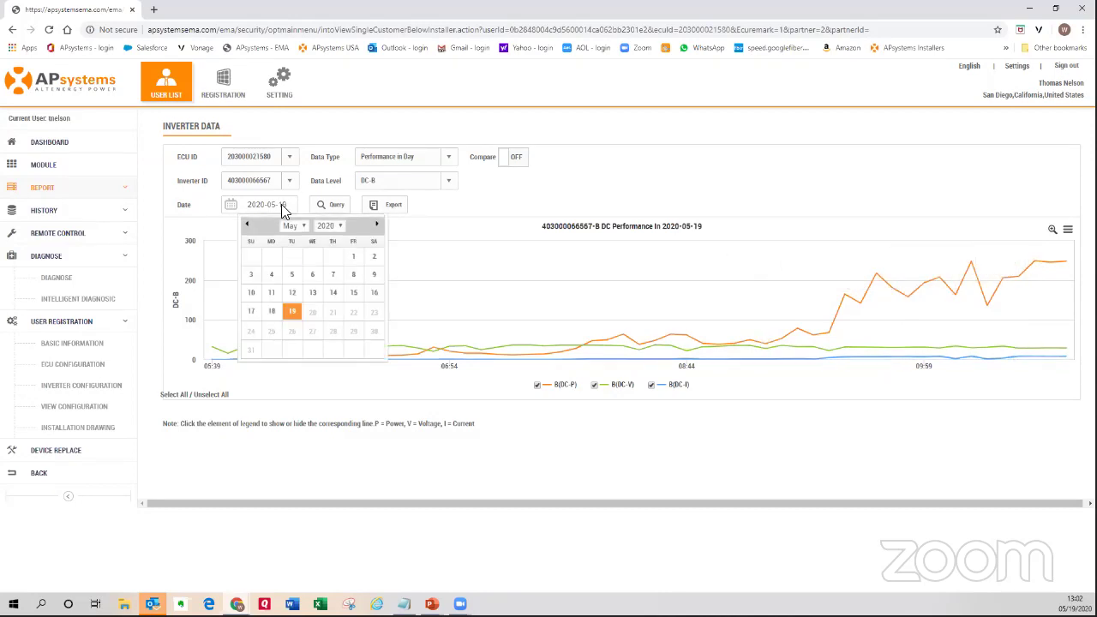
pyautogui.click(271, 312)
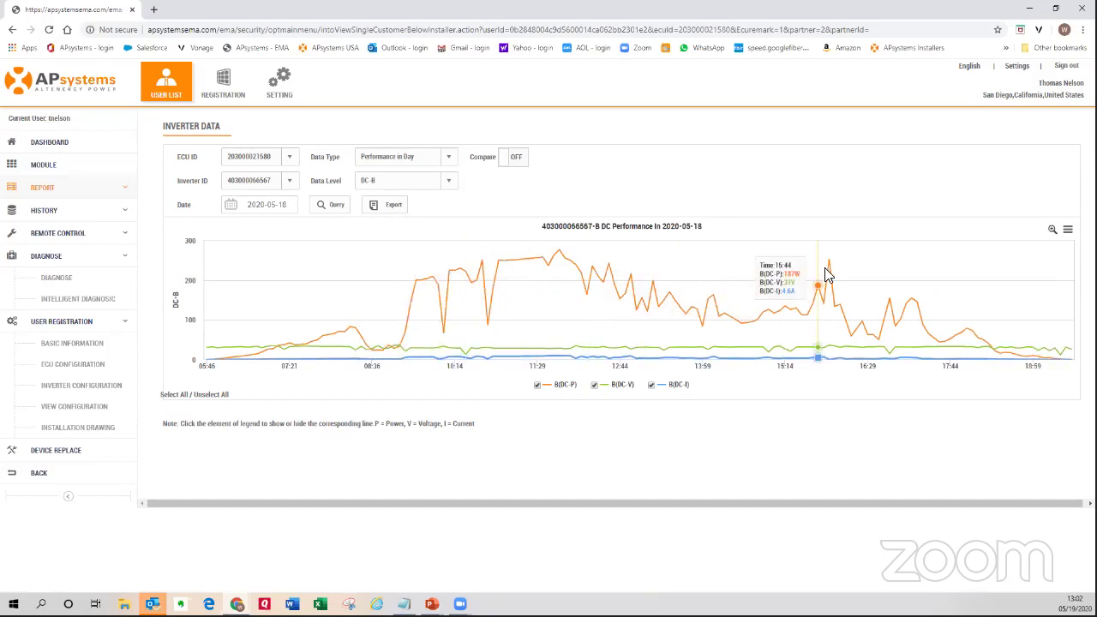
# - View the same inverter's daily performance at the DC-A data level and at the AC level
pyautogui.click(450, 184)
pyautogui.click(424, 200)
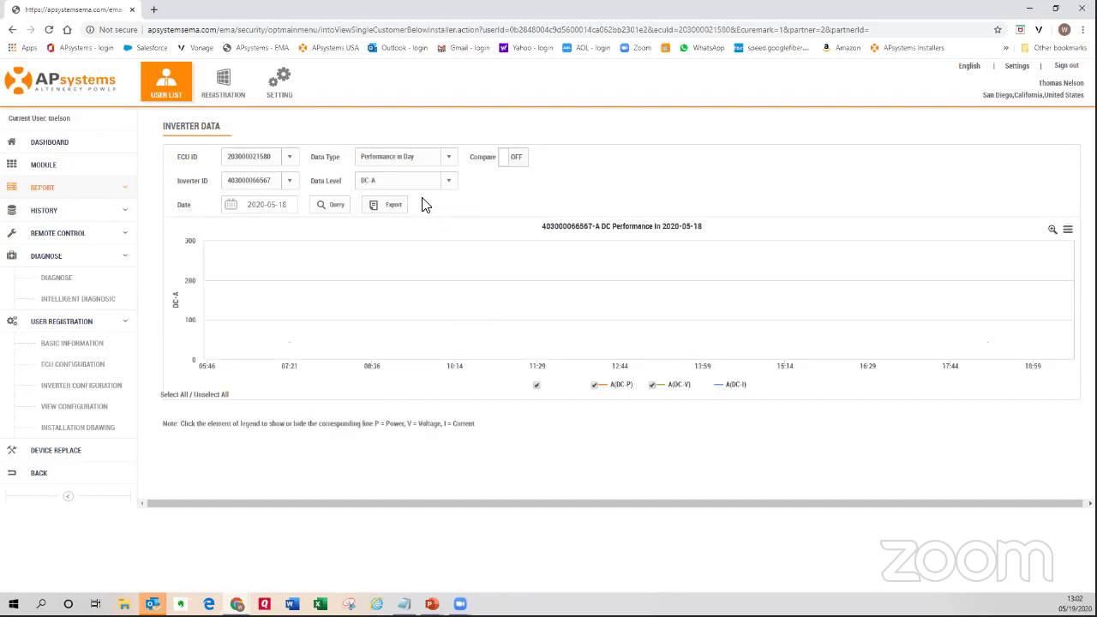
pyautogui.click(451, 180)
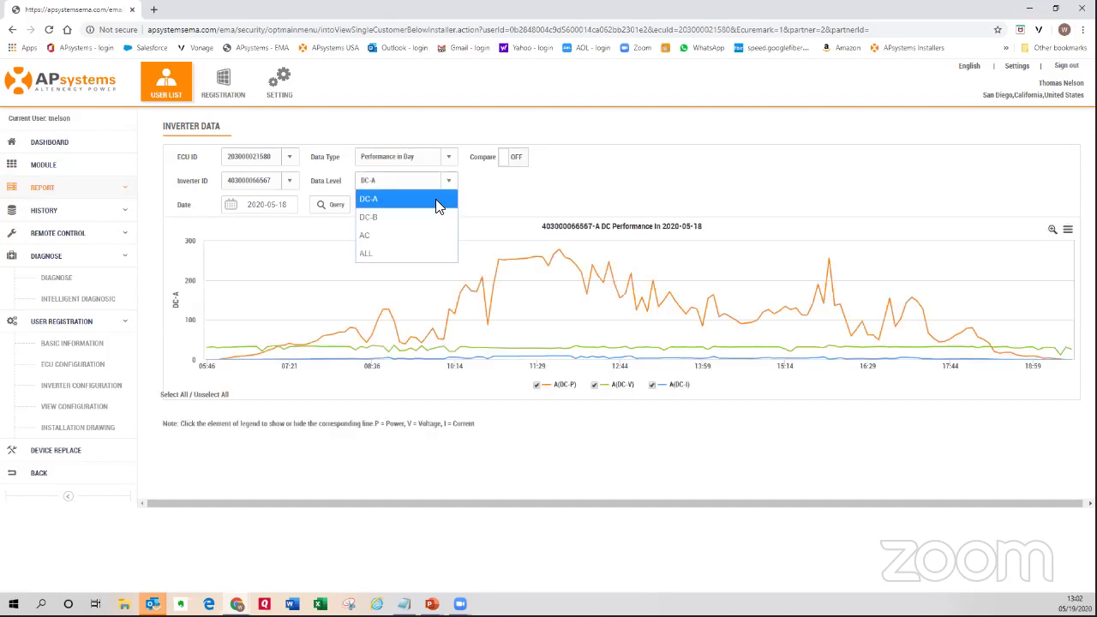
pyautogui.click(406, 236)
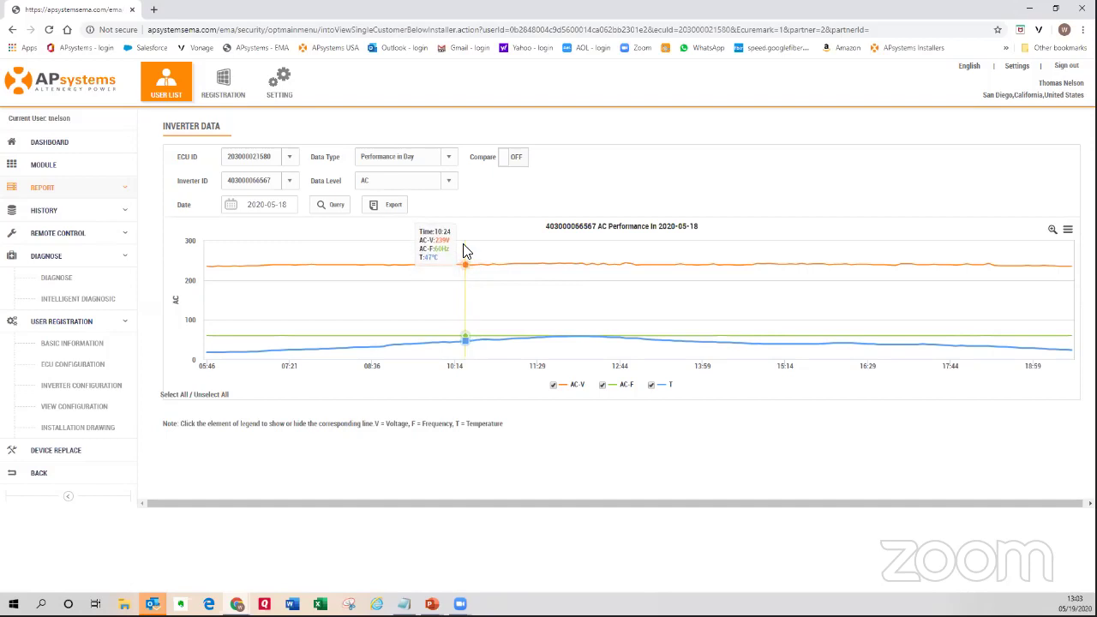
# - View the inverter's channel A energy as hourly, daily over a period, monthly in 2020 and yearly over its lifetime
pyautogui.click(449, 158)
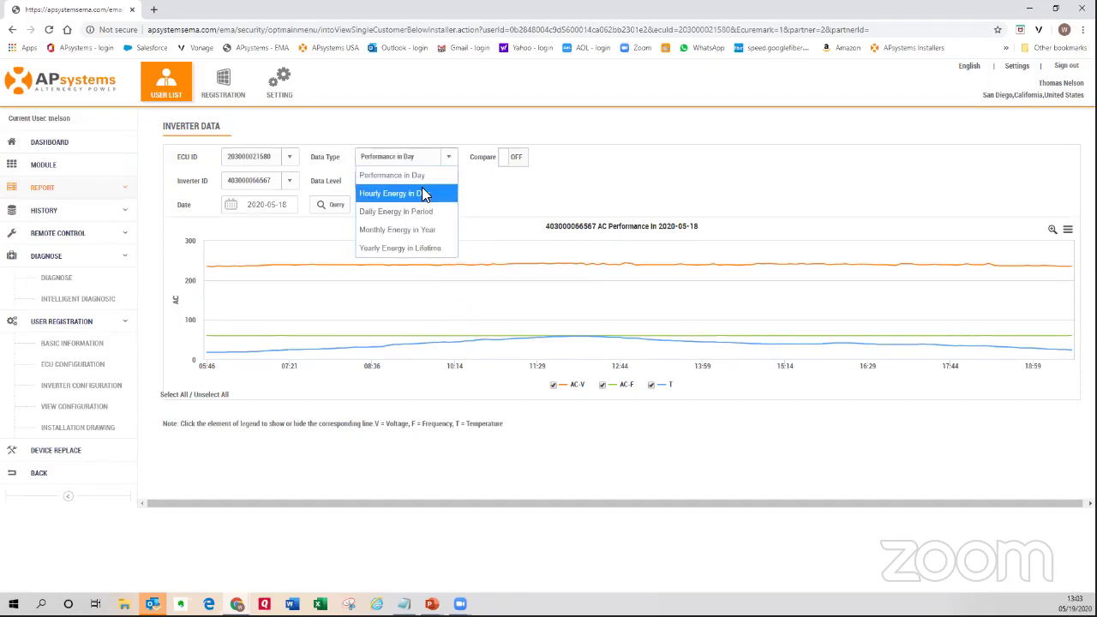
pyautogui.click(422, 193)
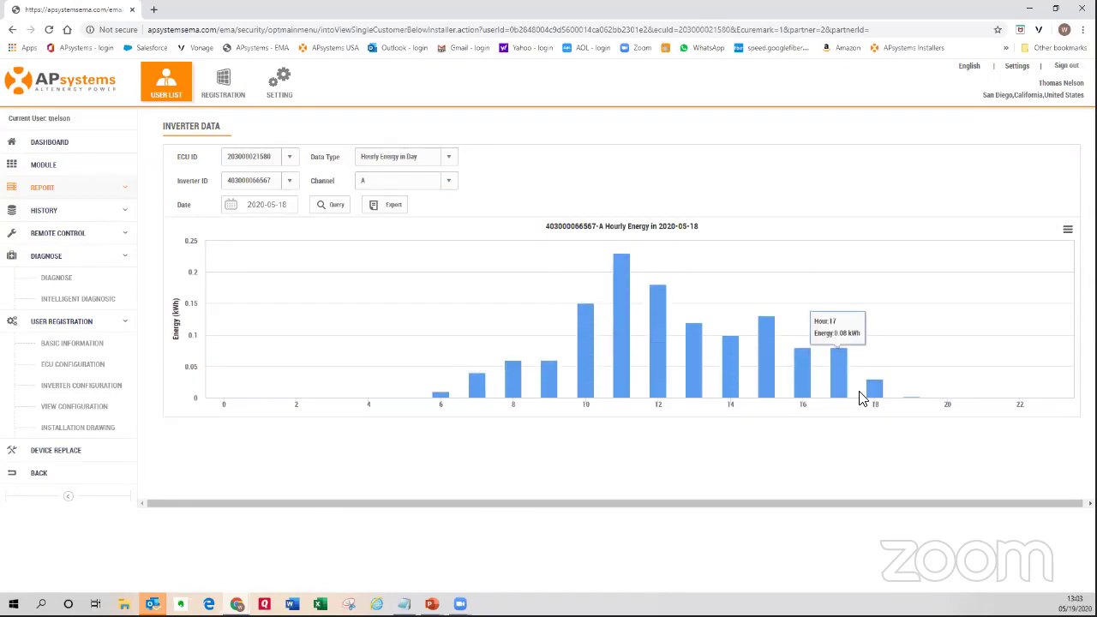
pyautogui.click(448, 159)
pyautogui.click(429, 211)
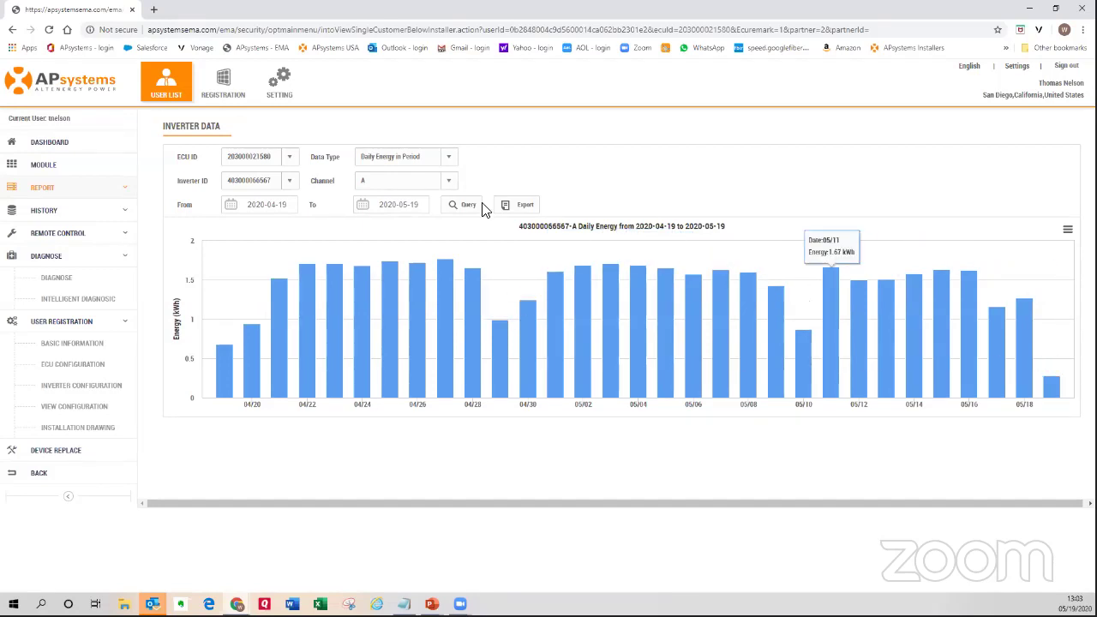
pyautogui.click(452, 159)
pyautogui.click(422, 230)
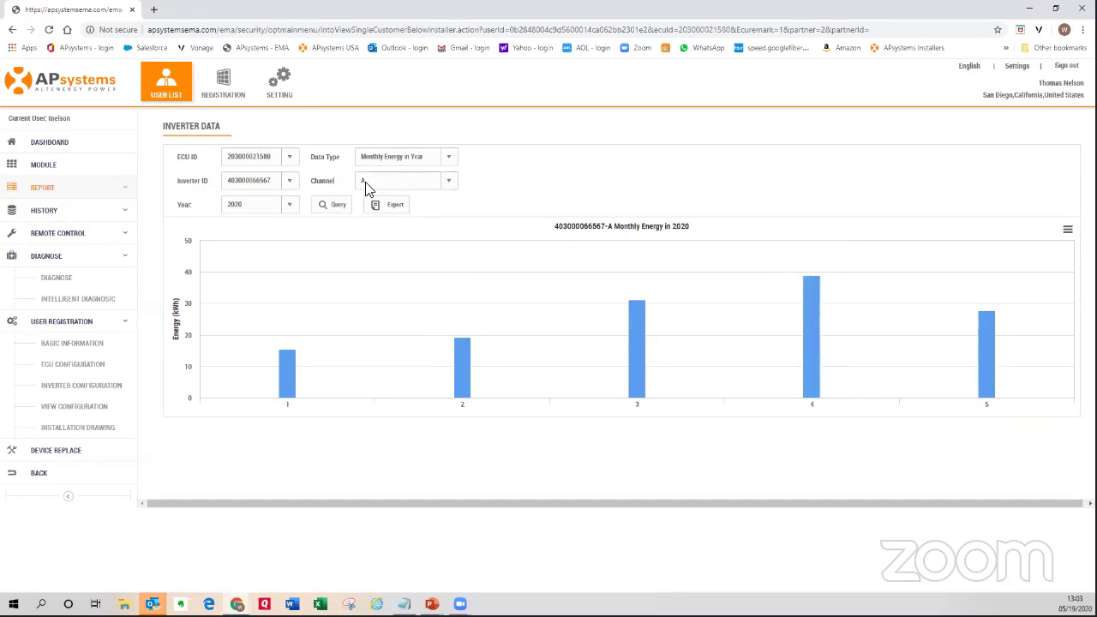
pyautogui.click(448, 161)
pyautogui.click(408, 247)
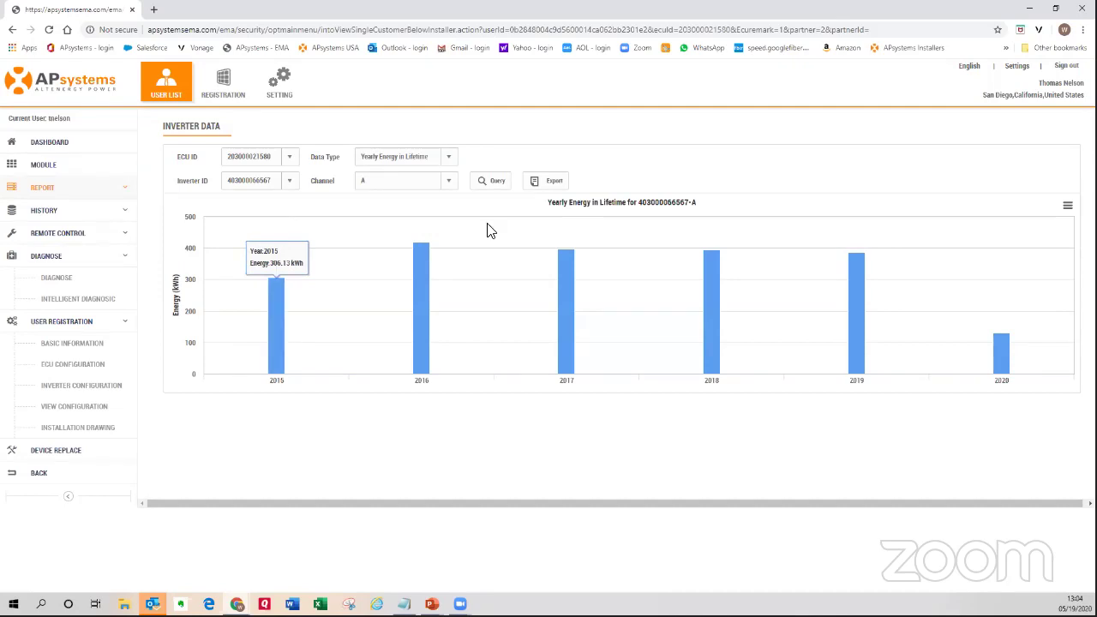
# - Return the inverter data to Performance in Day and turn on comparison between two inverter channels
pyautogui.click(450, 156)
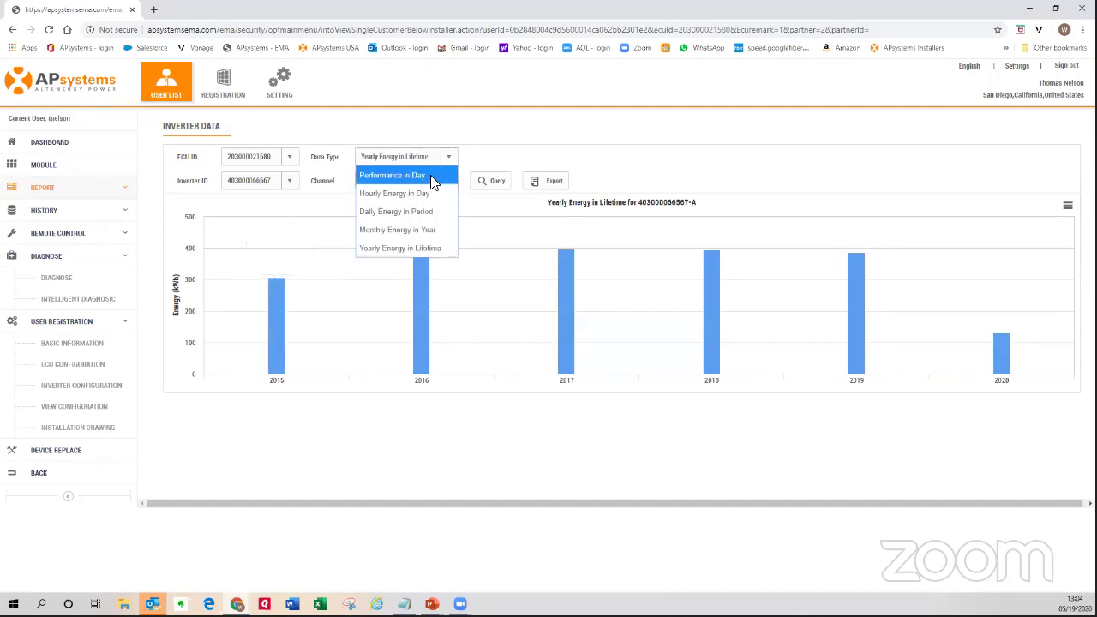
pyautogui.click(430, 175)
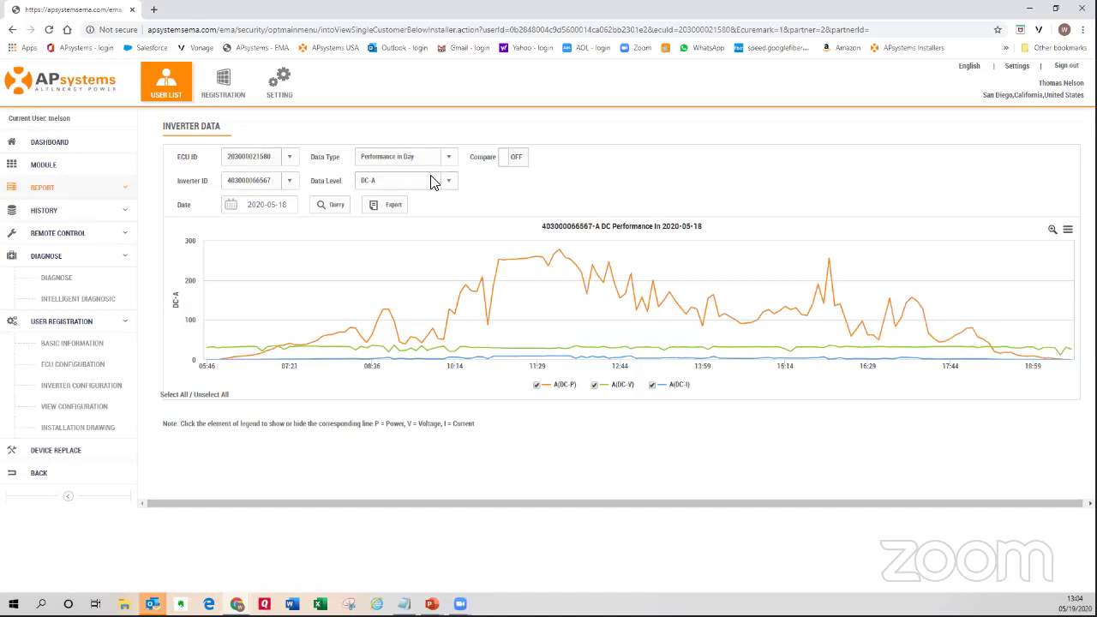
pyautogui.click(516, 157)
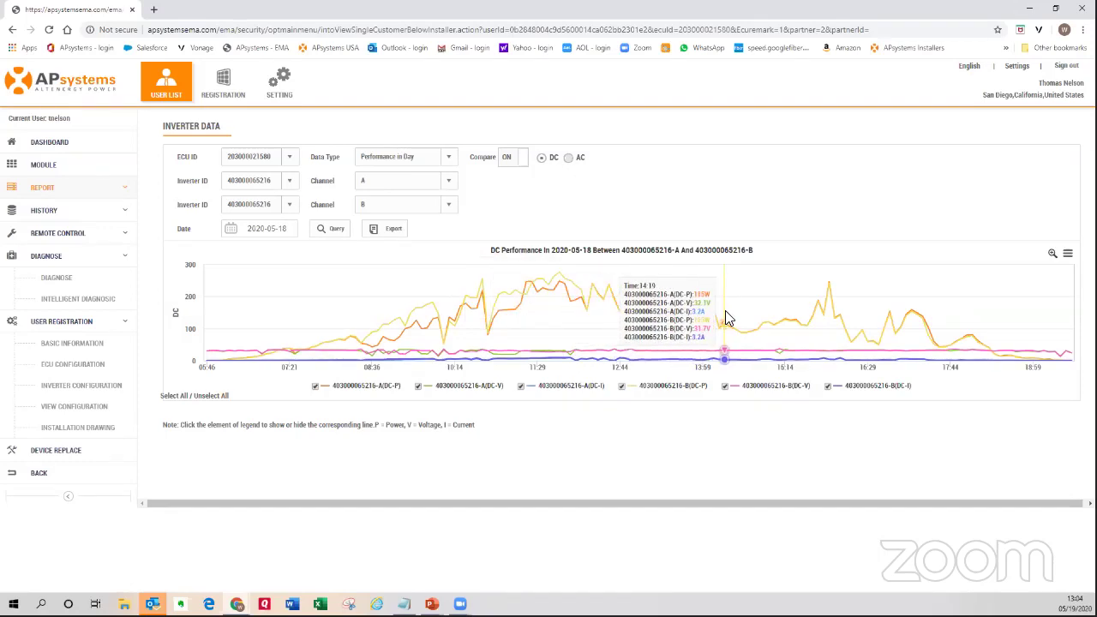
# - Hide the DC current and DC power curves of both channels and examine only their DC voltage curves
pyautogui.click(827, 386)
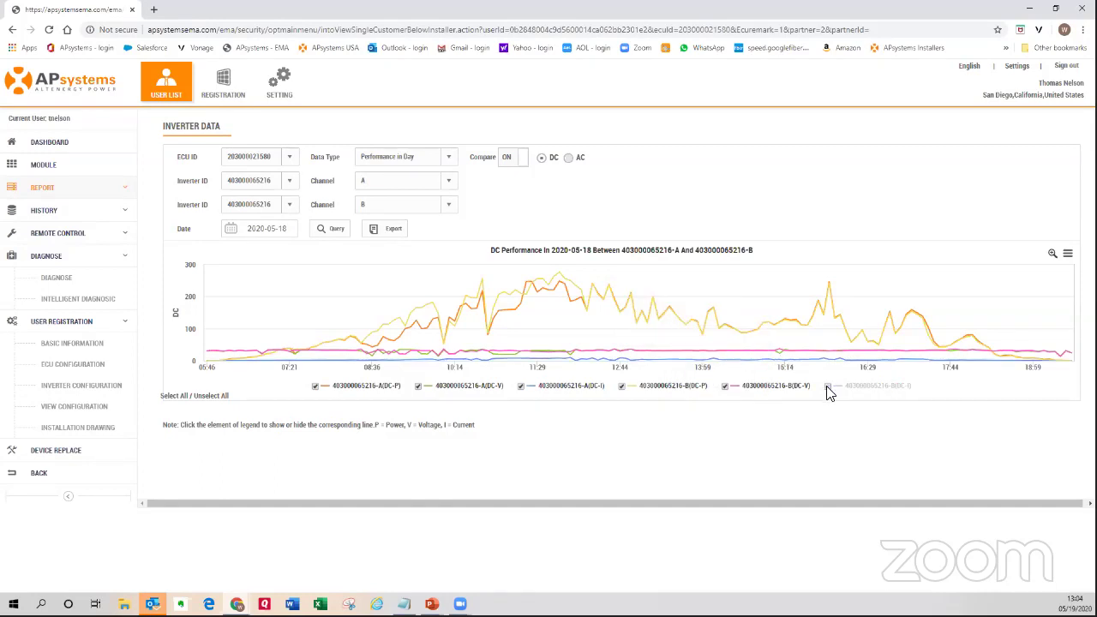
pyautogui.click(520, 386)
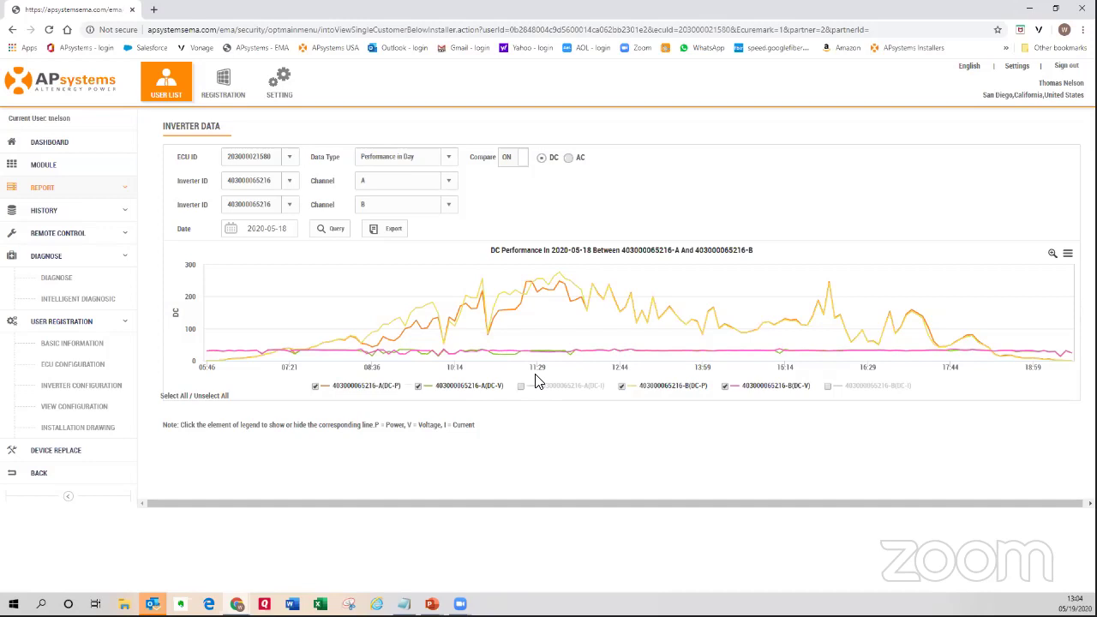
pyautogui.click(622, 388)
pyautogui.click(316, 386)
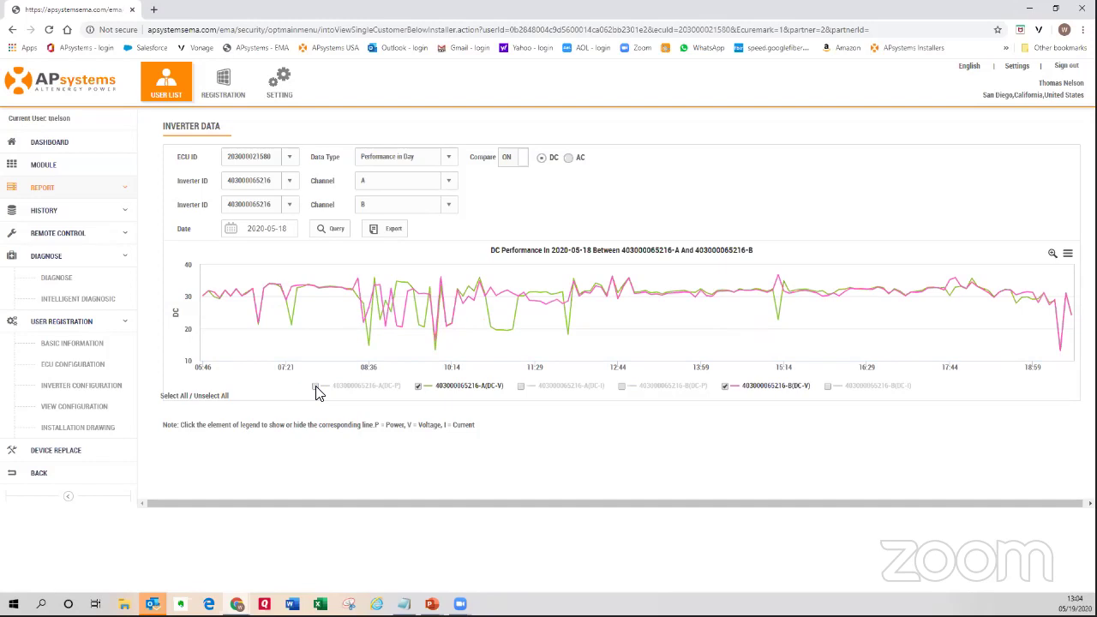
pyautogui.moveTo(283, 291)
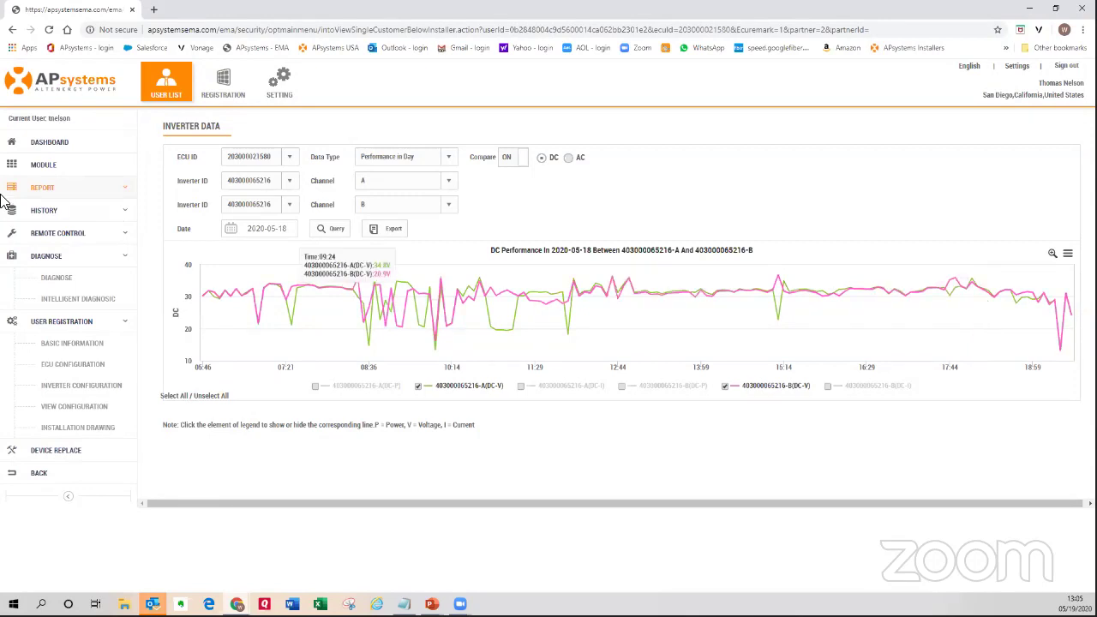
pyautogui.click(290, 205)
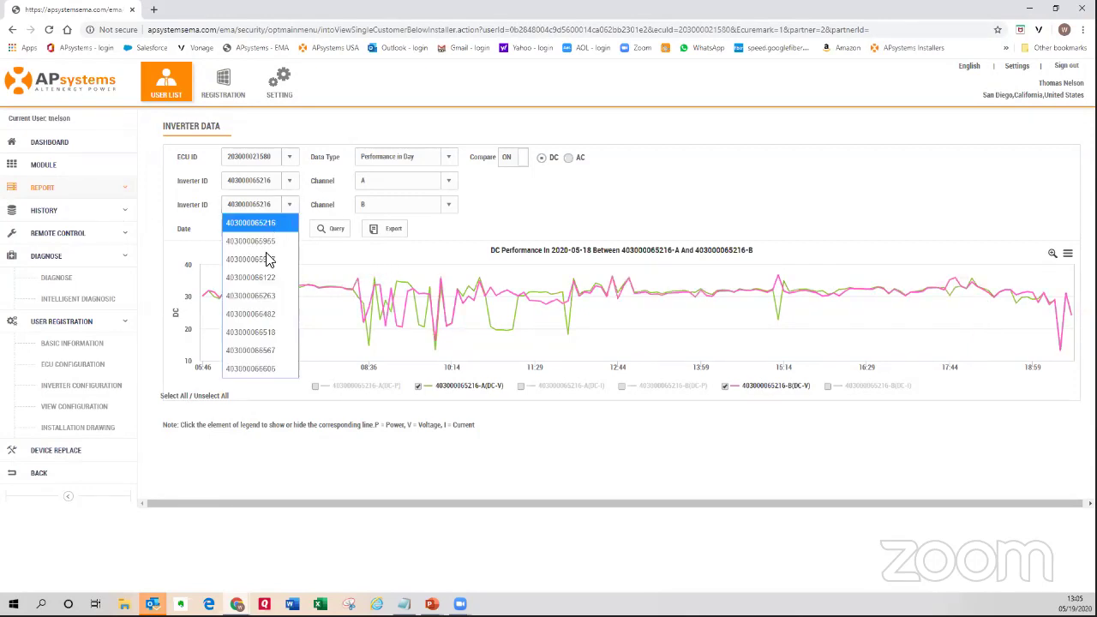
pyautogui.click(261, 314)
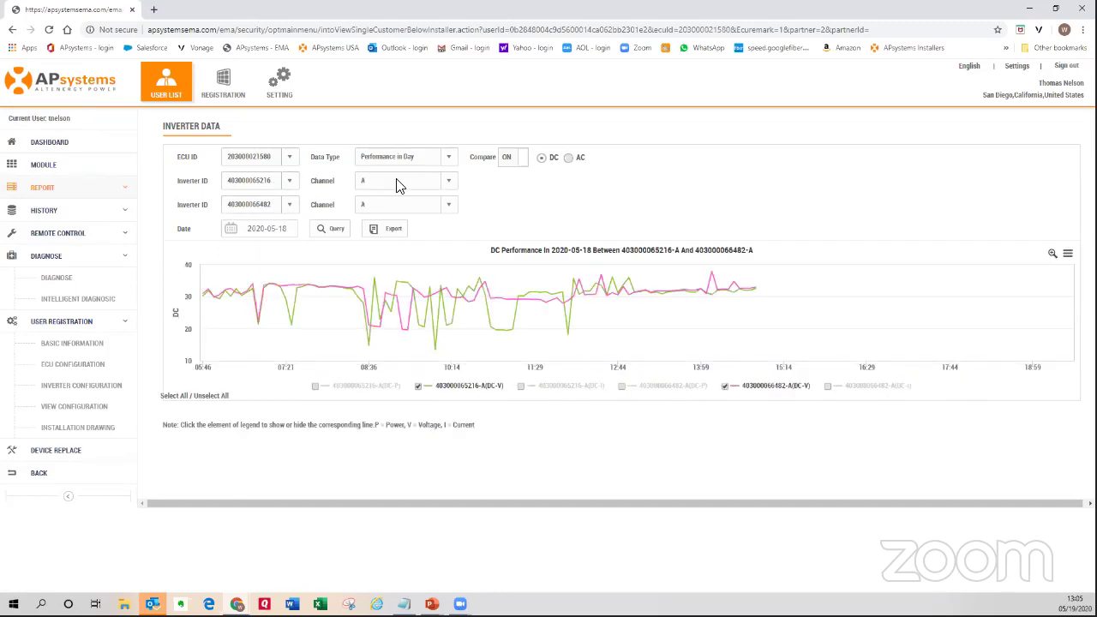
pyautogui.click(449, 207)
pyautogui.click(420, 242)
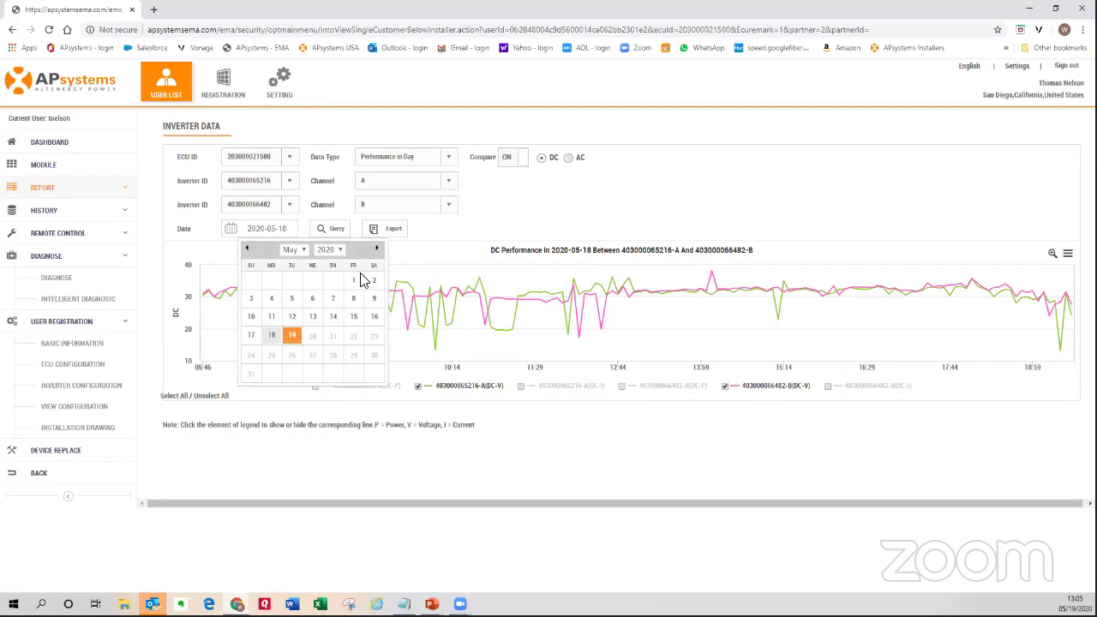
# - Set the comparison date to 2019-05-19 and view the DC voltage curves for that day
pyautogui.click(342, 250)
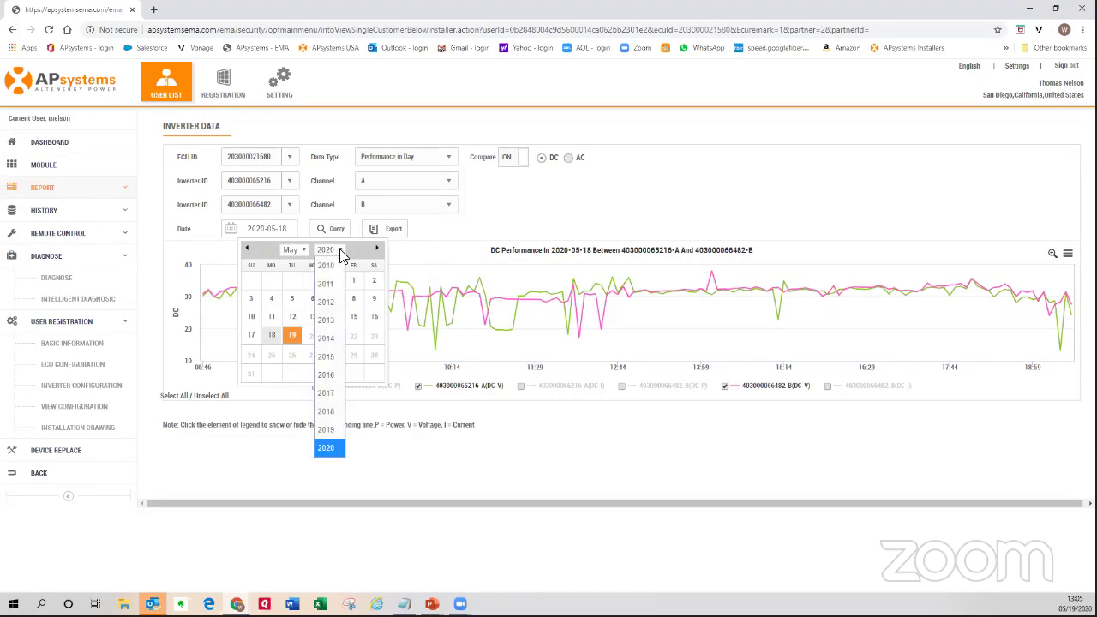
pyautogui.click(334, 430)
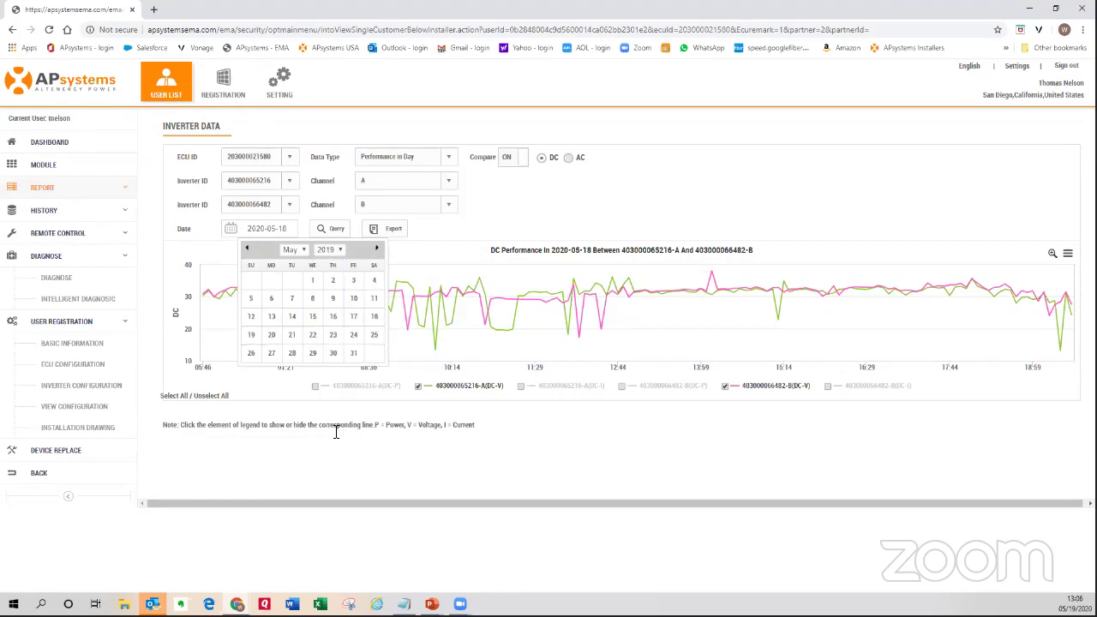
pyautogui.click(250, 334)
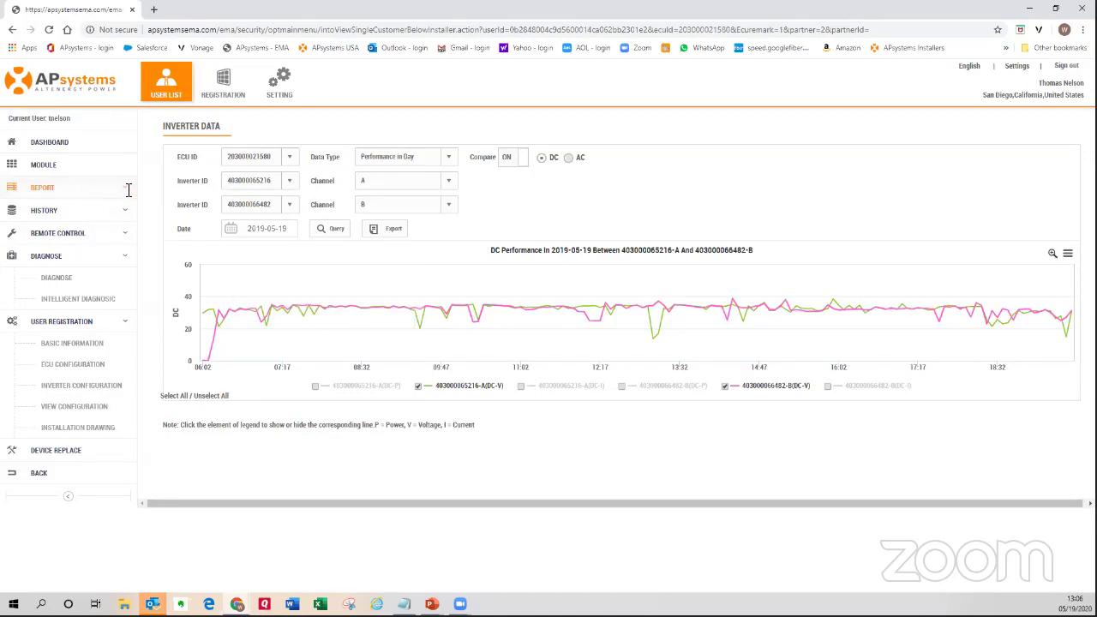
# - Open the system's summary report of environmental benefits and yearly and monthly energy
pyautogui.click(43, 189)
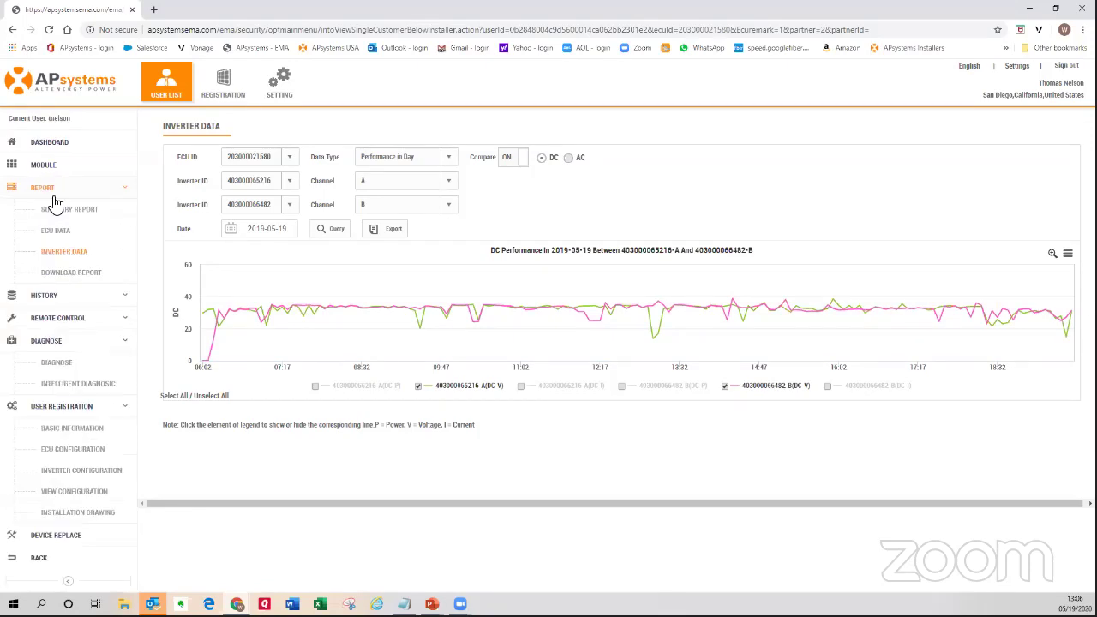
pyautogui.click(53, 209)
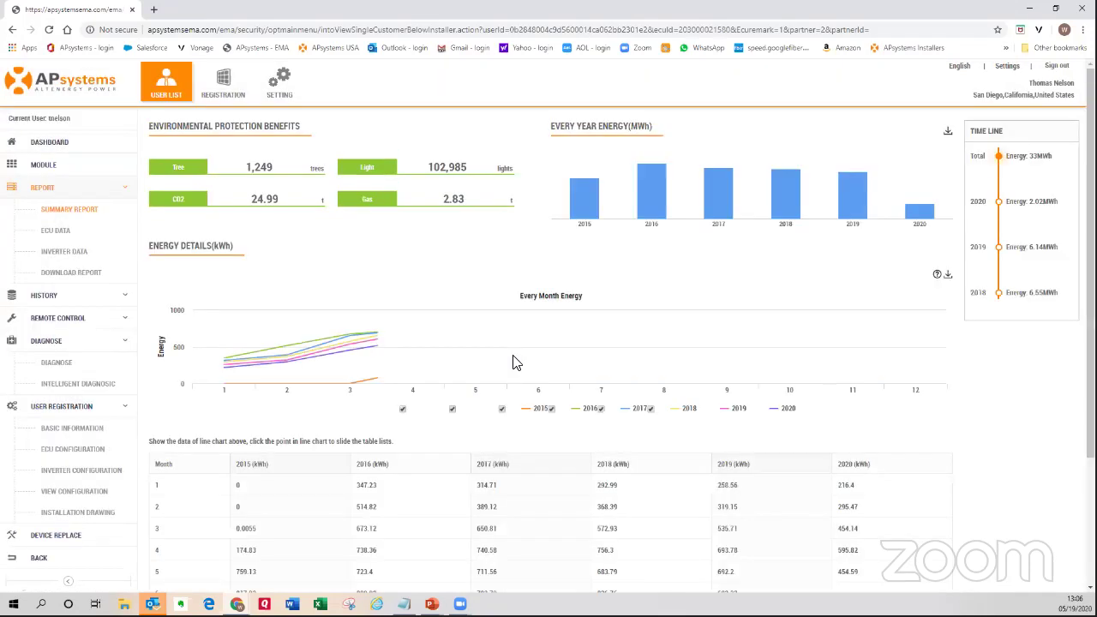
# - Hide the 2015 and 2020 curves in the monthly energy chart and compare the curves of the full years
pyautogui.scroll(-3, 380, 407)
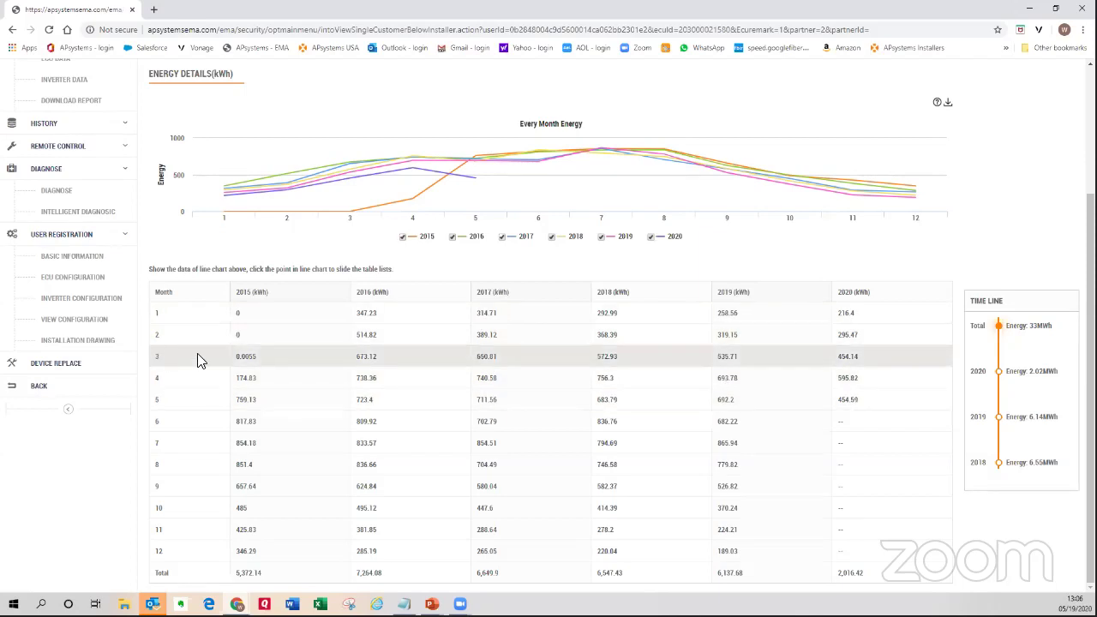
pyautogui.click(480, 145)
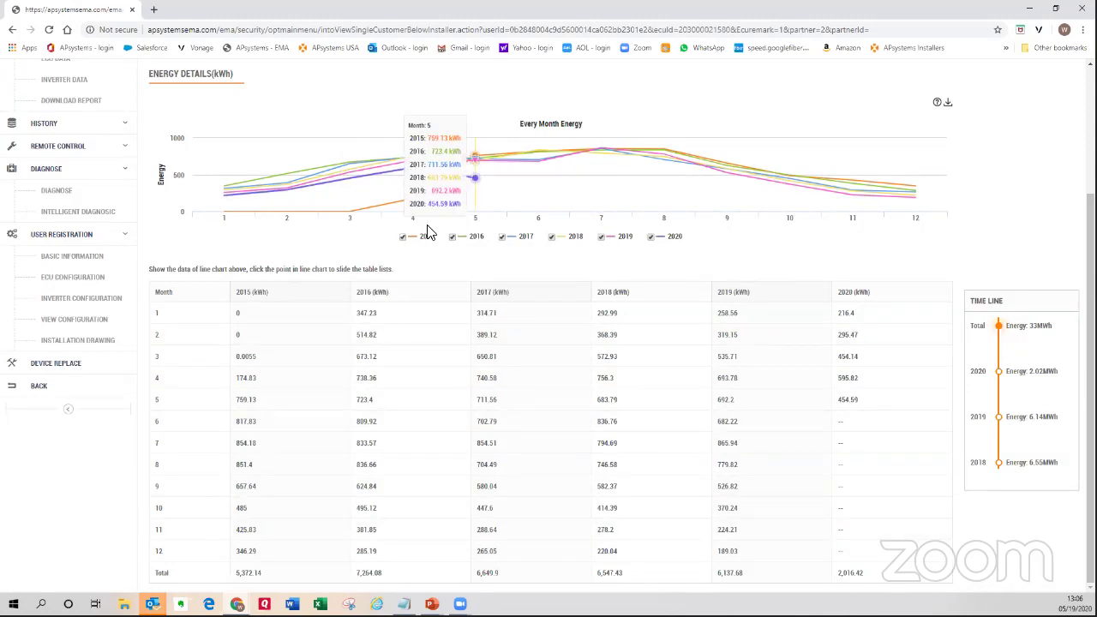
pyautogui.click(402, 239)
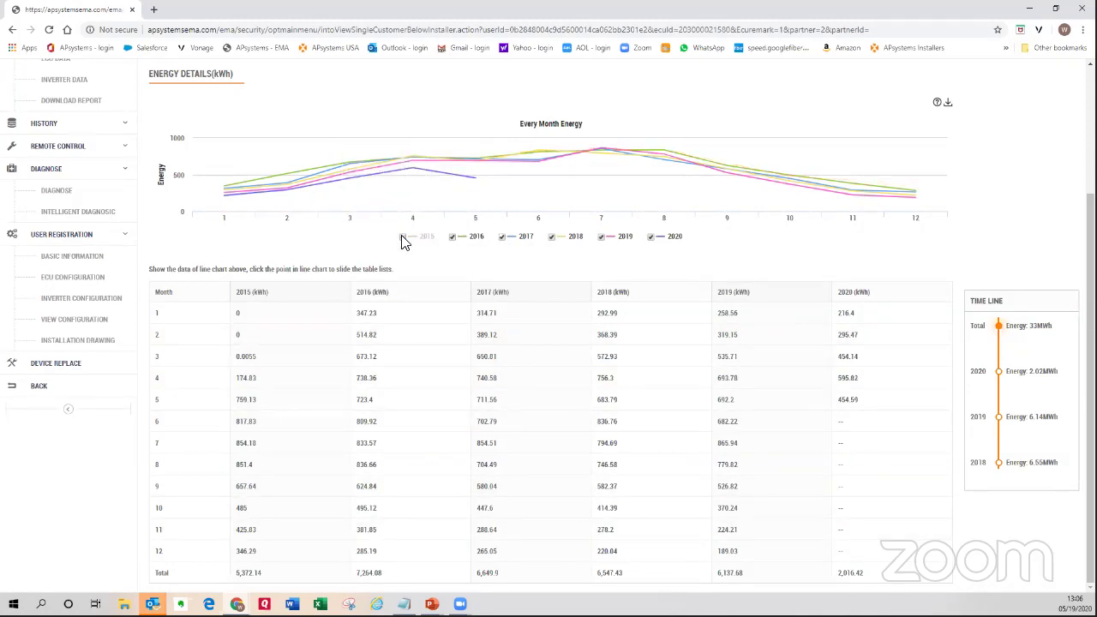
pyautogui.click(651, 239)
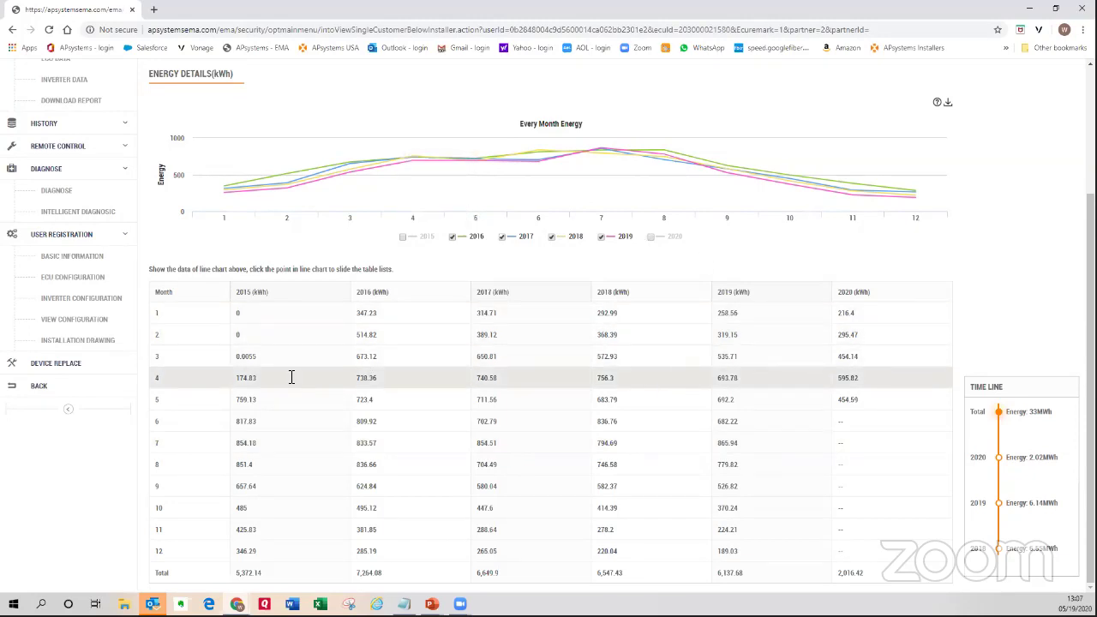
# - Open the customer's installation drawing upload page and review which drawing types can be uploaded
pyautogui.click(74, 341)
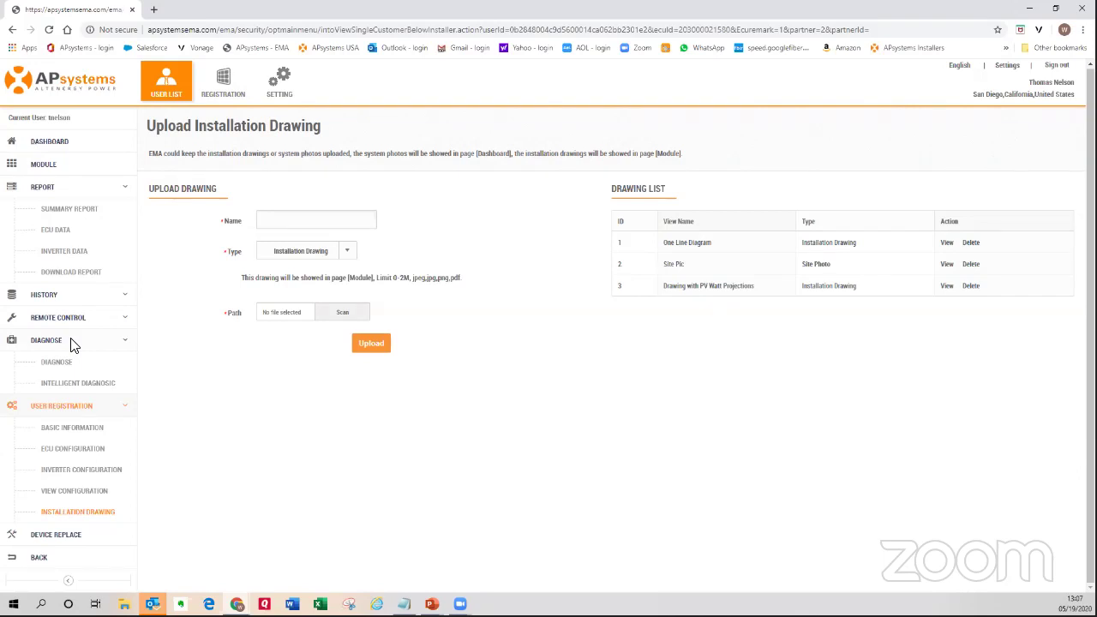
pyautogui.moveTo(151, 188); pyautogui.dragTo(215, 188)
pyautogui.click(100, 417)
pyautogui.click(344, 255)
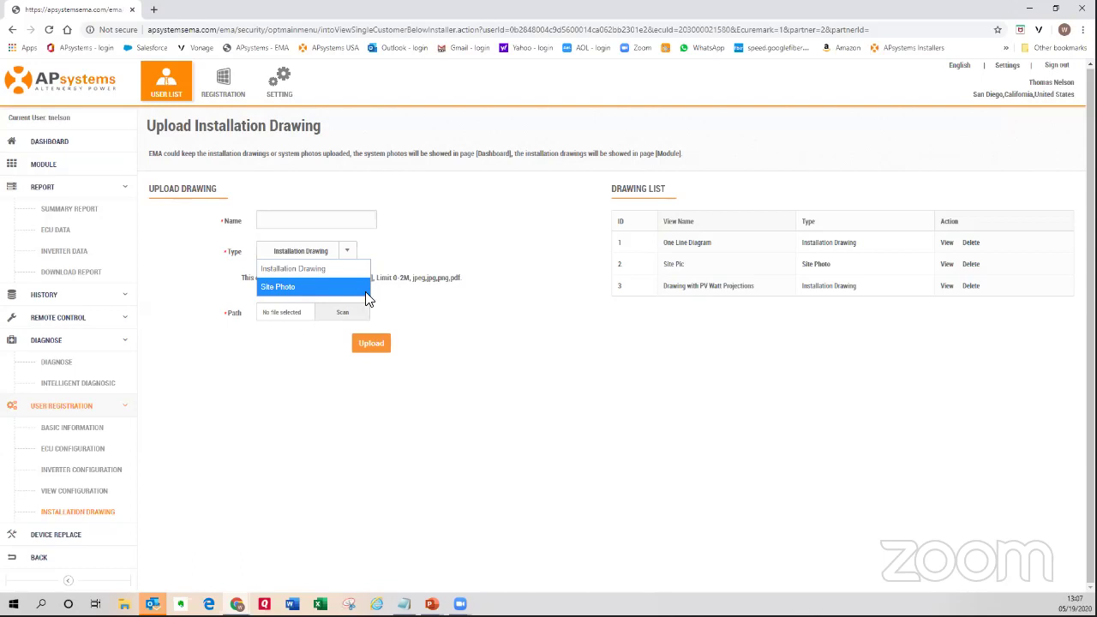
pyautogui.click(420, 243)
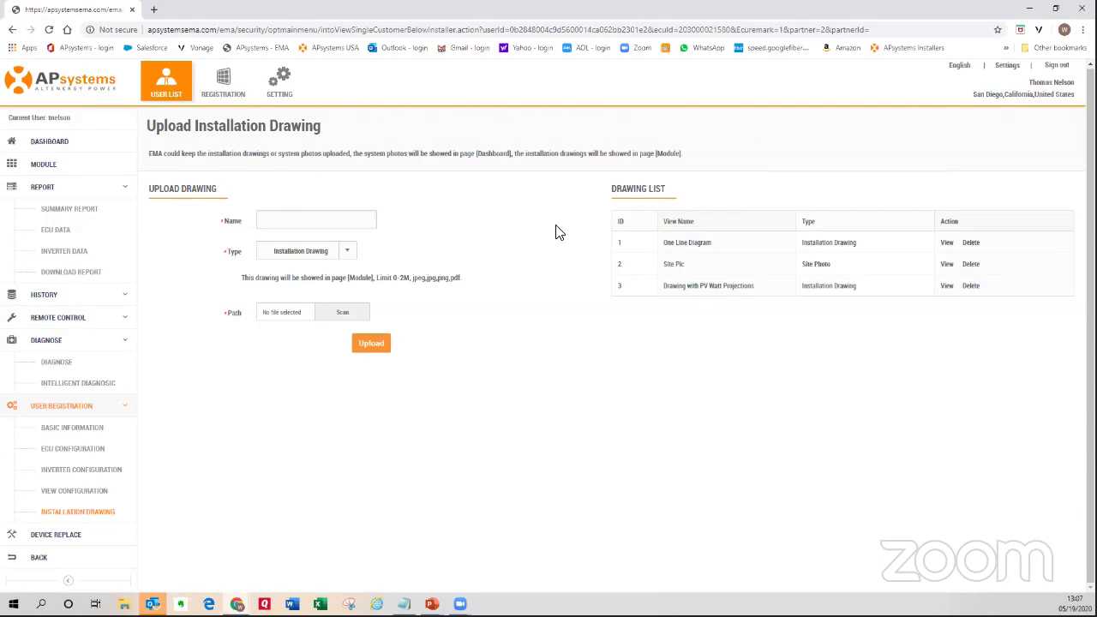
# - View the uploaded Site Pic photo and the One Line Diagram drawing, returning to the drawing list after each
pyautogui.click(946, 264)
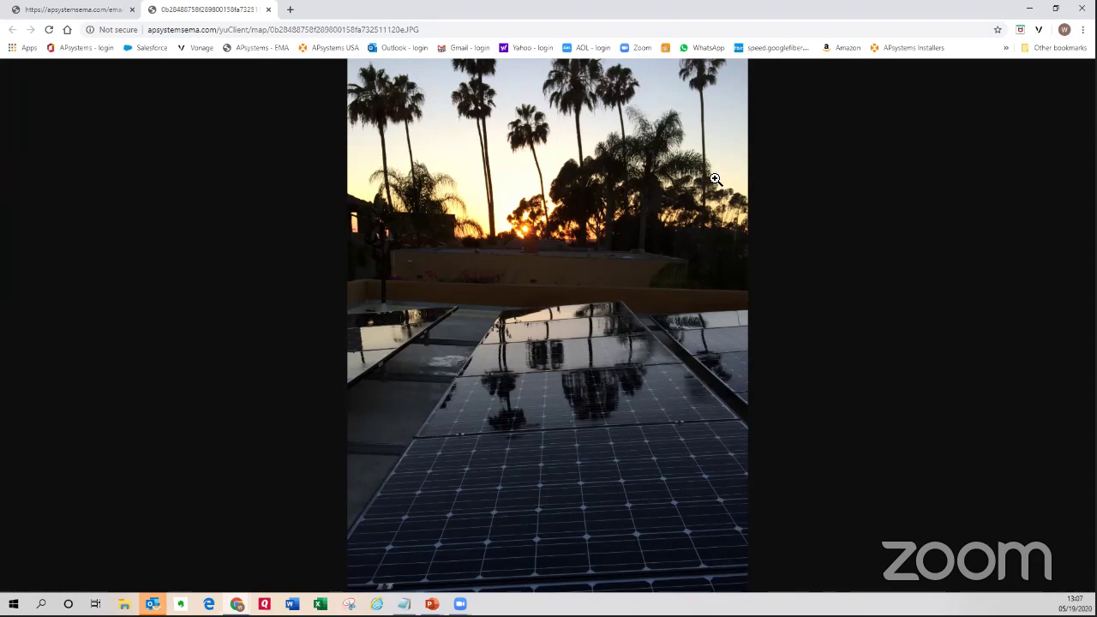
pyautogui.click(83, 11)
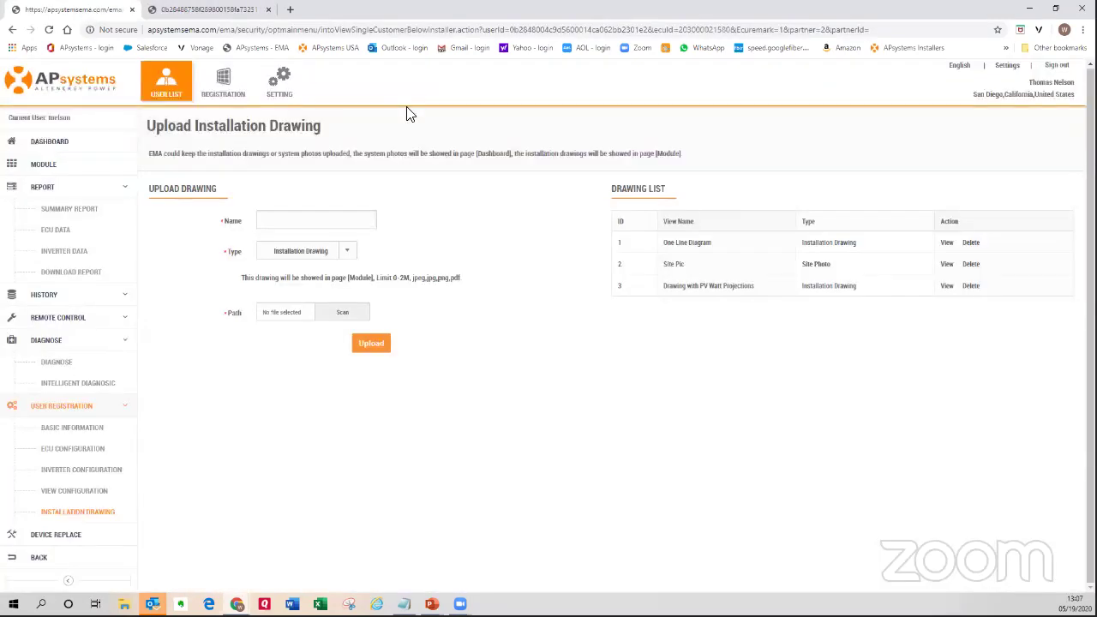
pyautogui.click(946, 243)
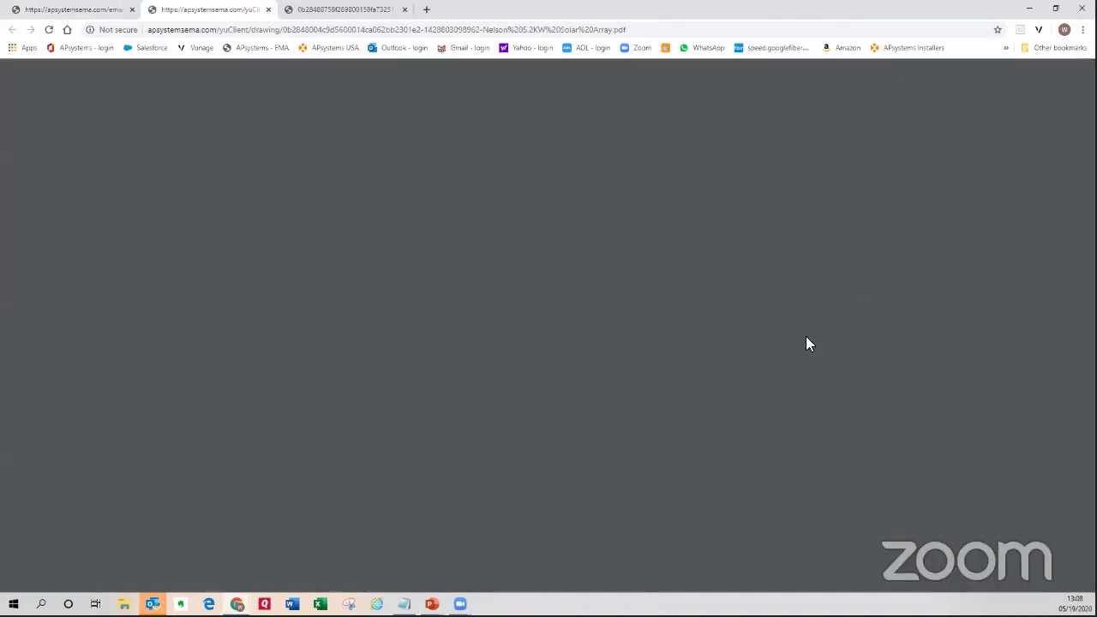
pyautogui.scroll(-2, 667, 383)
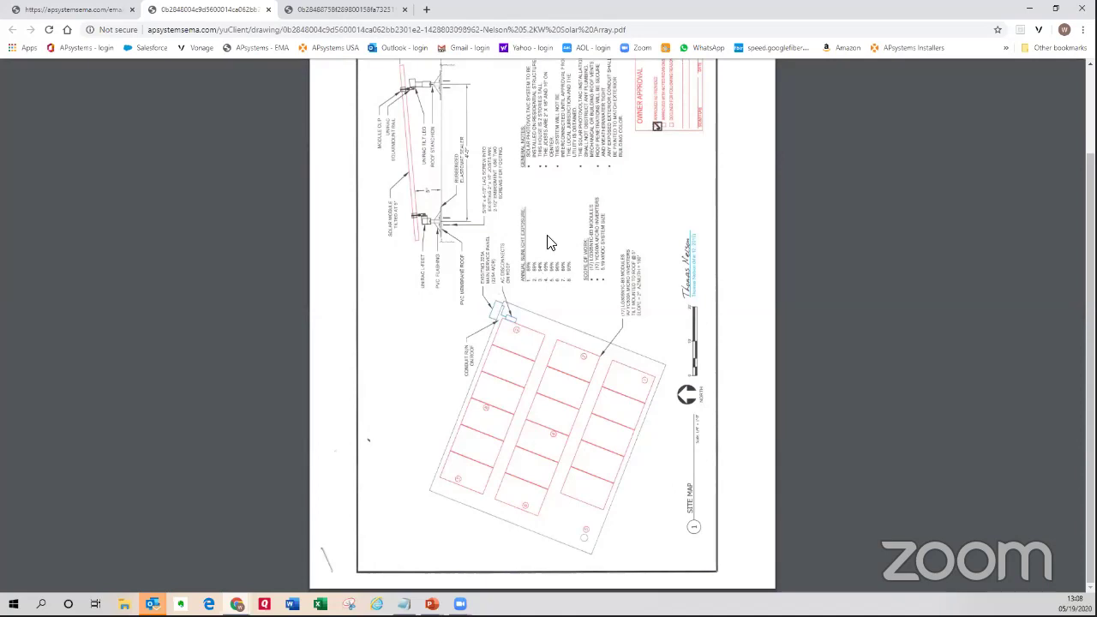
pyautogui.scroll(2, 551, 245)
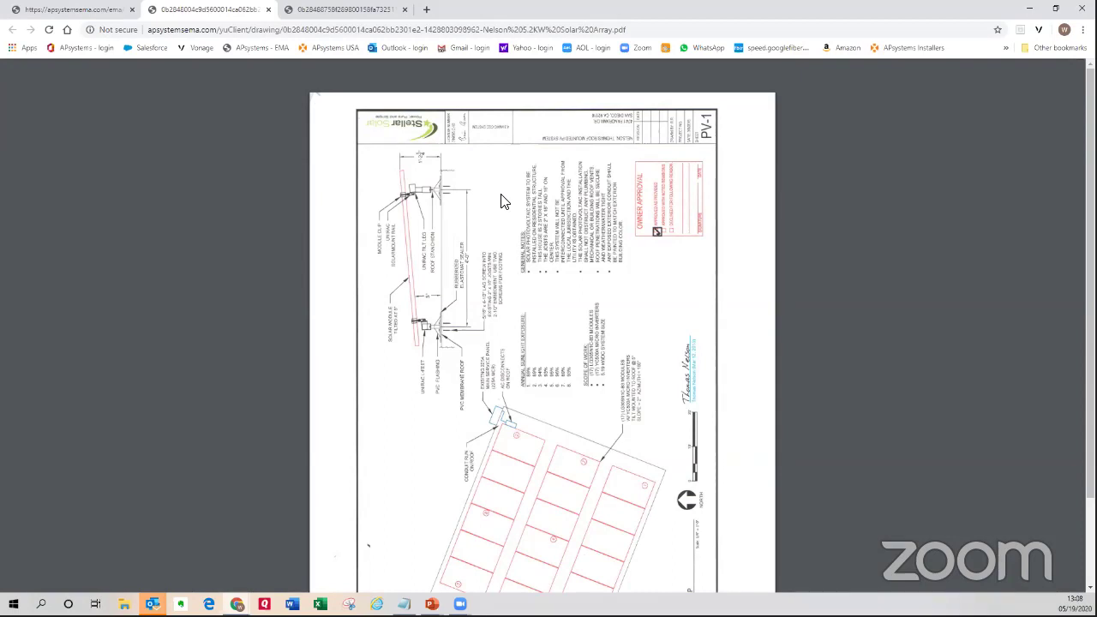
pyautogui.scroll(-2, 604, 240)
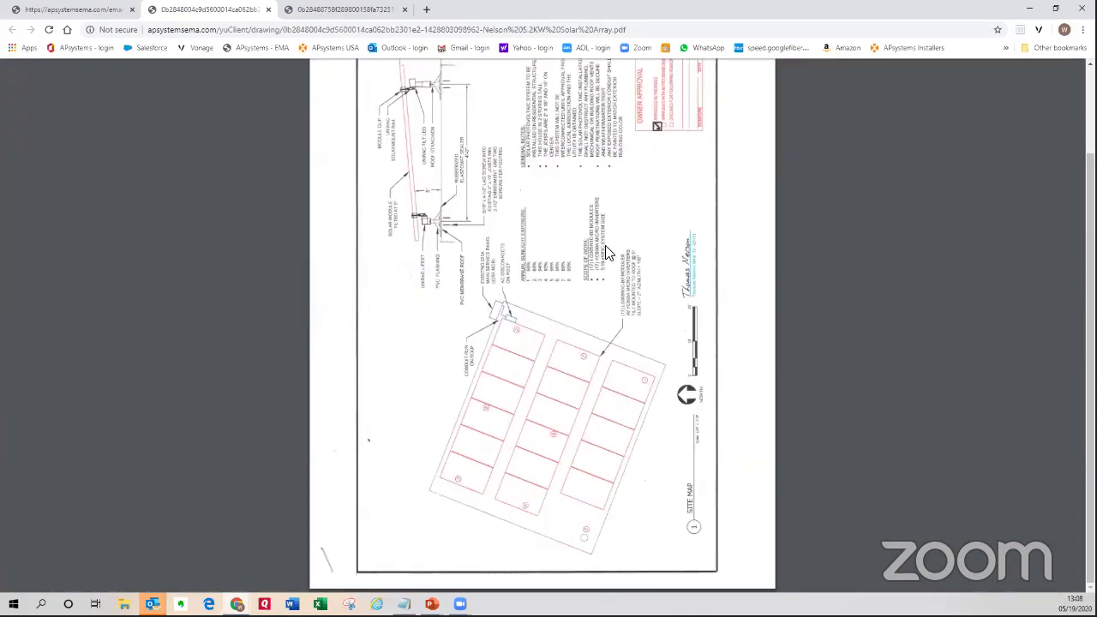
pyautogui.click(83, 9)
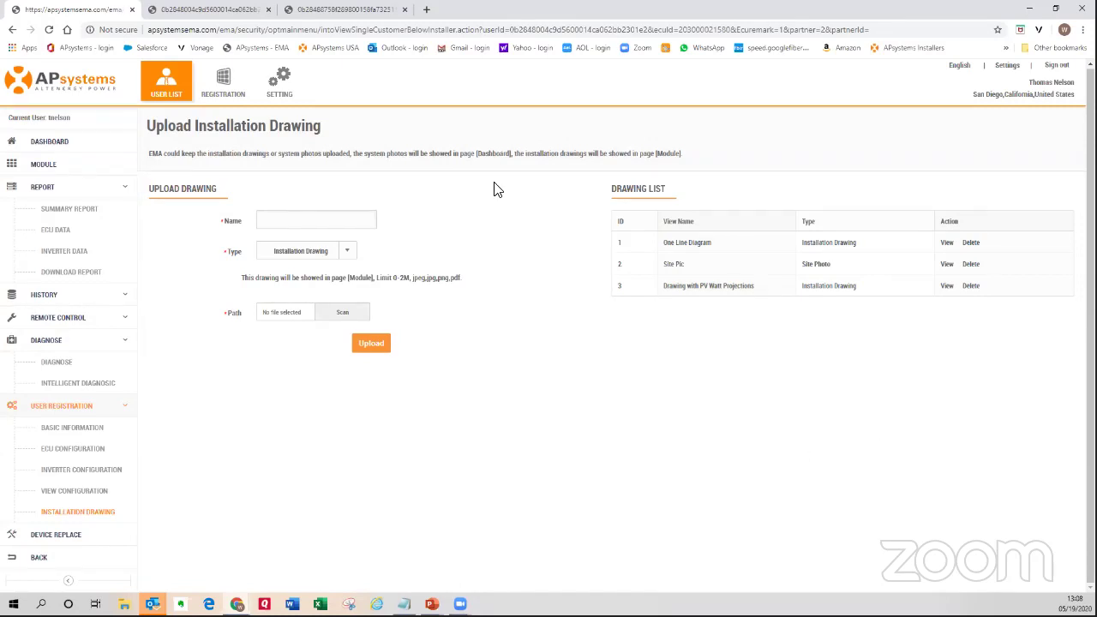
# - Minimize the browser to return to the slide presentation and advance it to the Thank You slide
pyautogui.click(1029, 12)
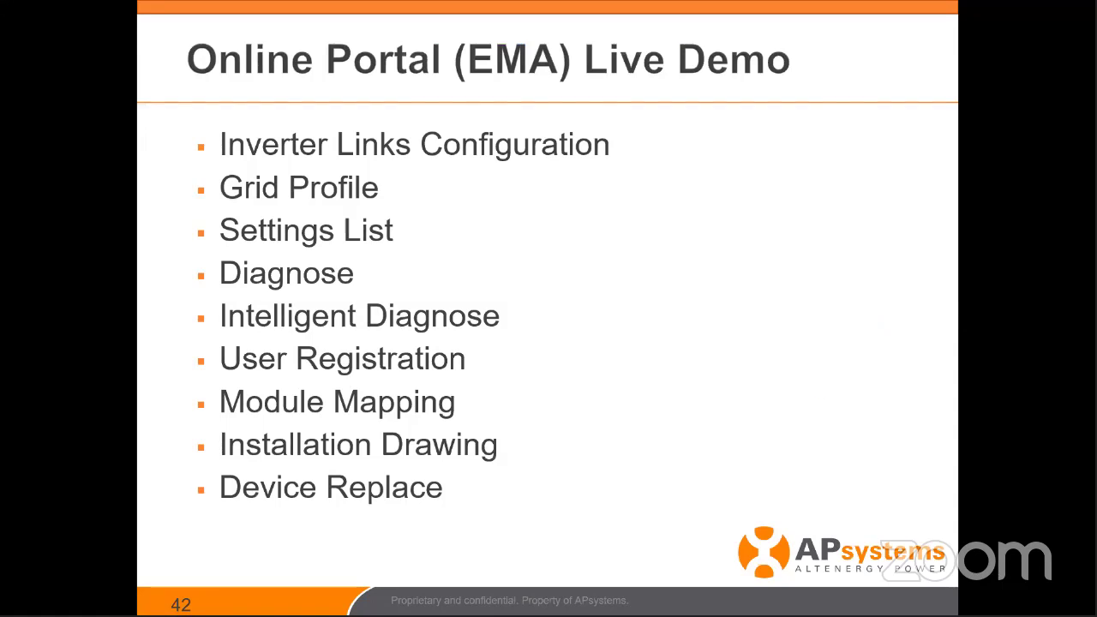
pyautogui.press('Right')
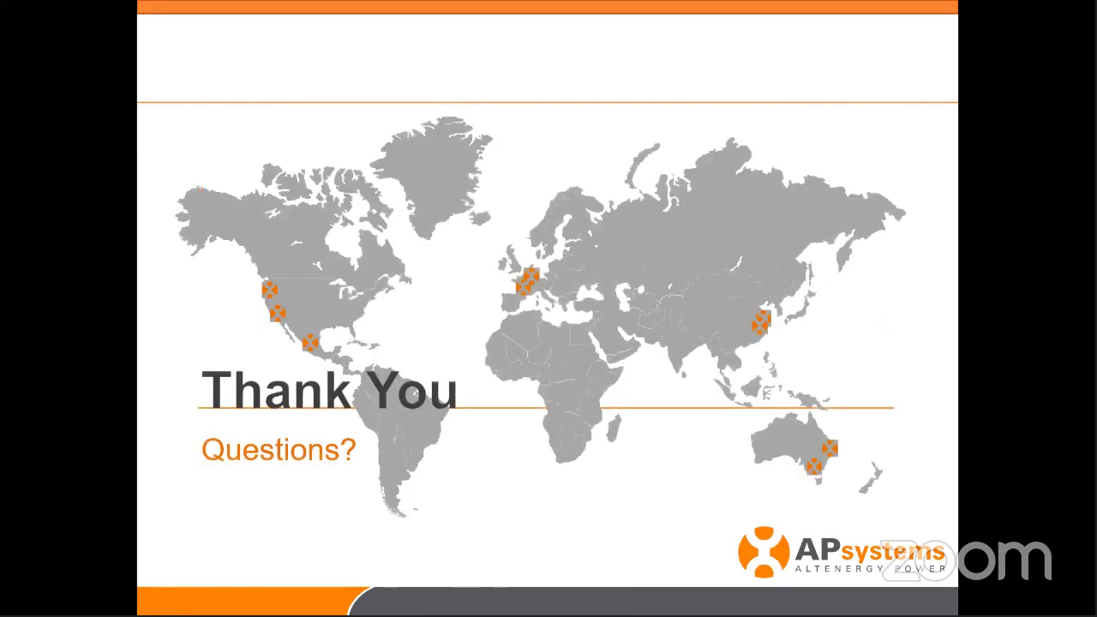